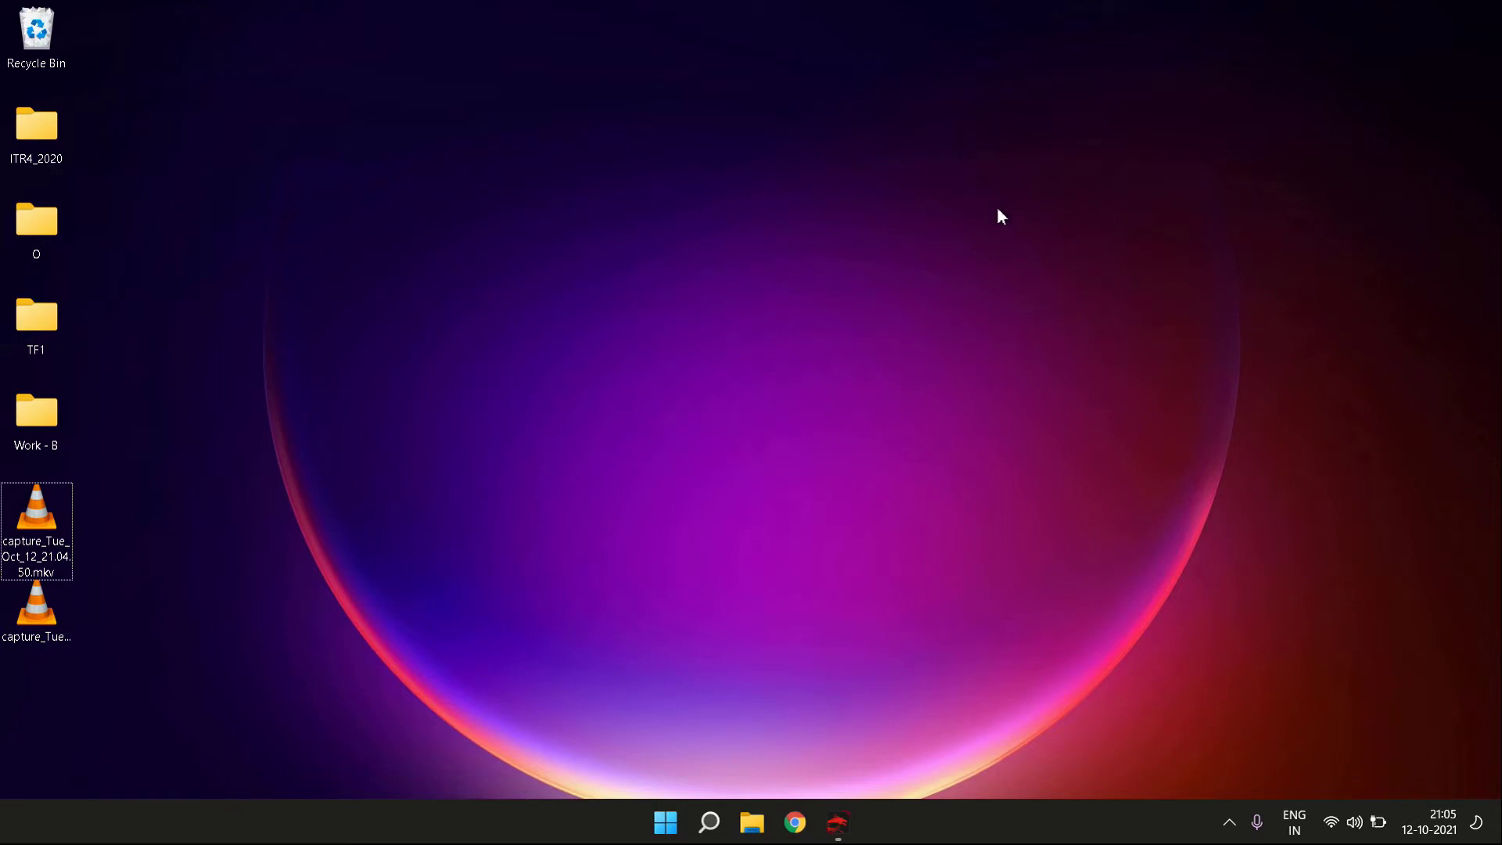
Launch Registry Editor by searching 'rege' in Windows Search.
{"action": "right_click", "coordinate": [987, 247]}
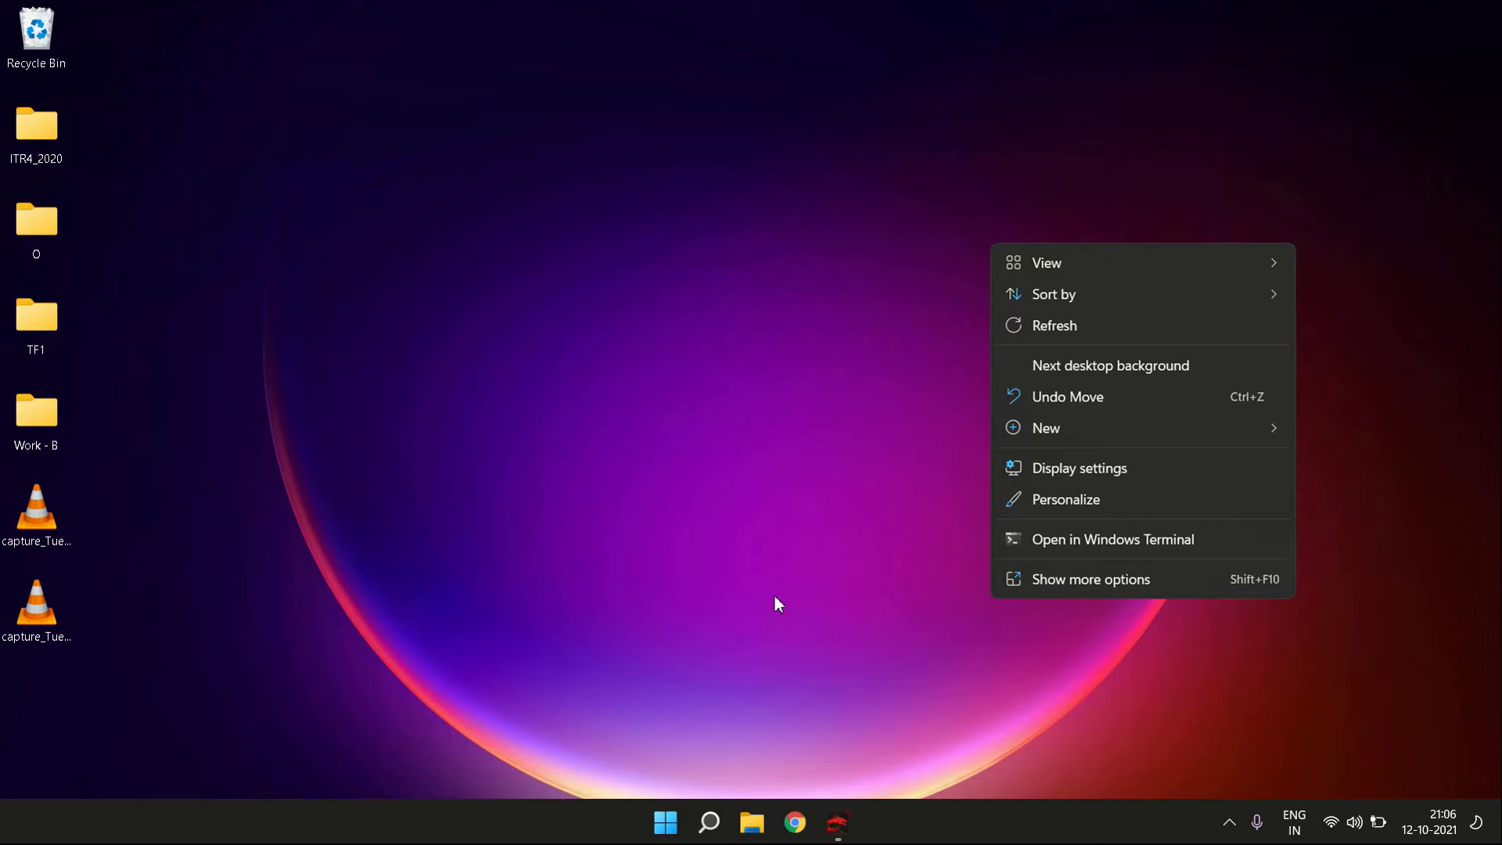
{"action": "left_click", "coordinate": [708, 821]}
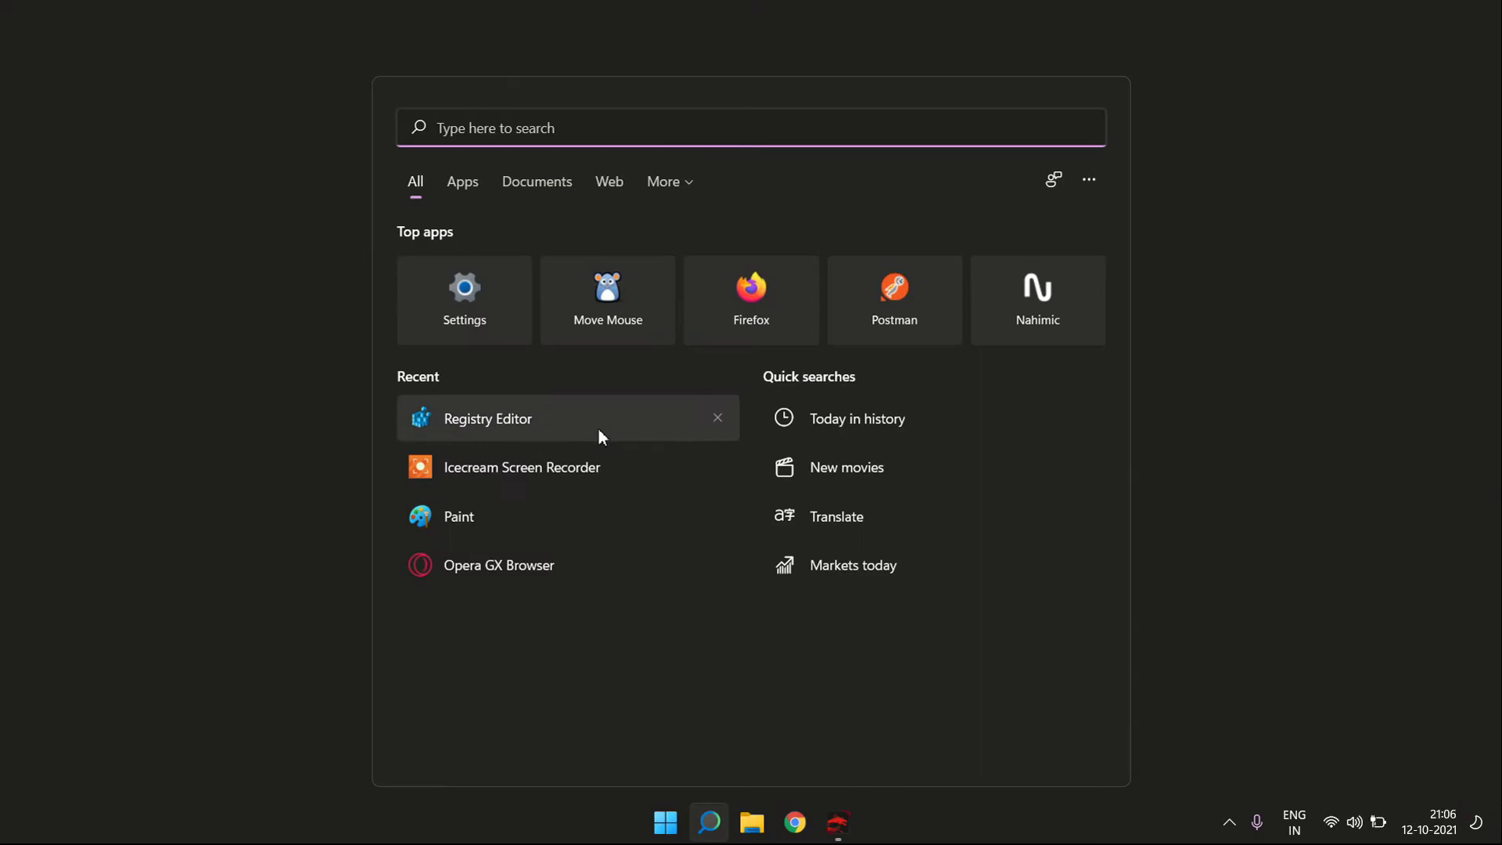
{"action": "type", "text": "rege"}
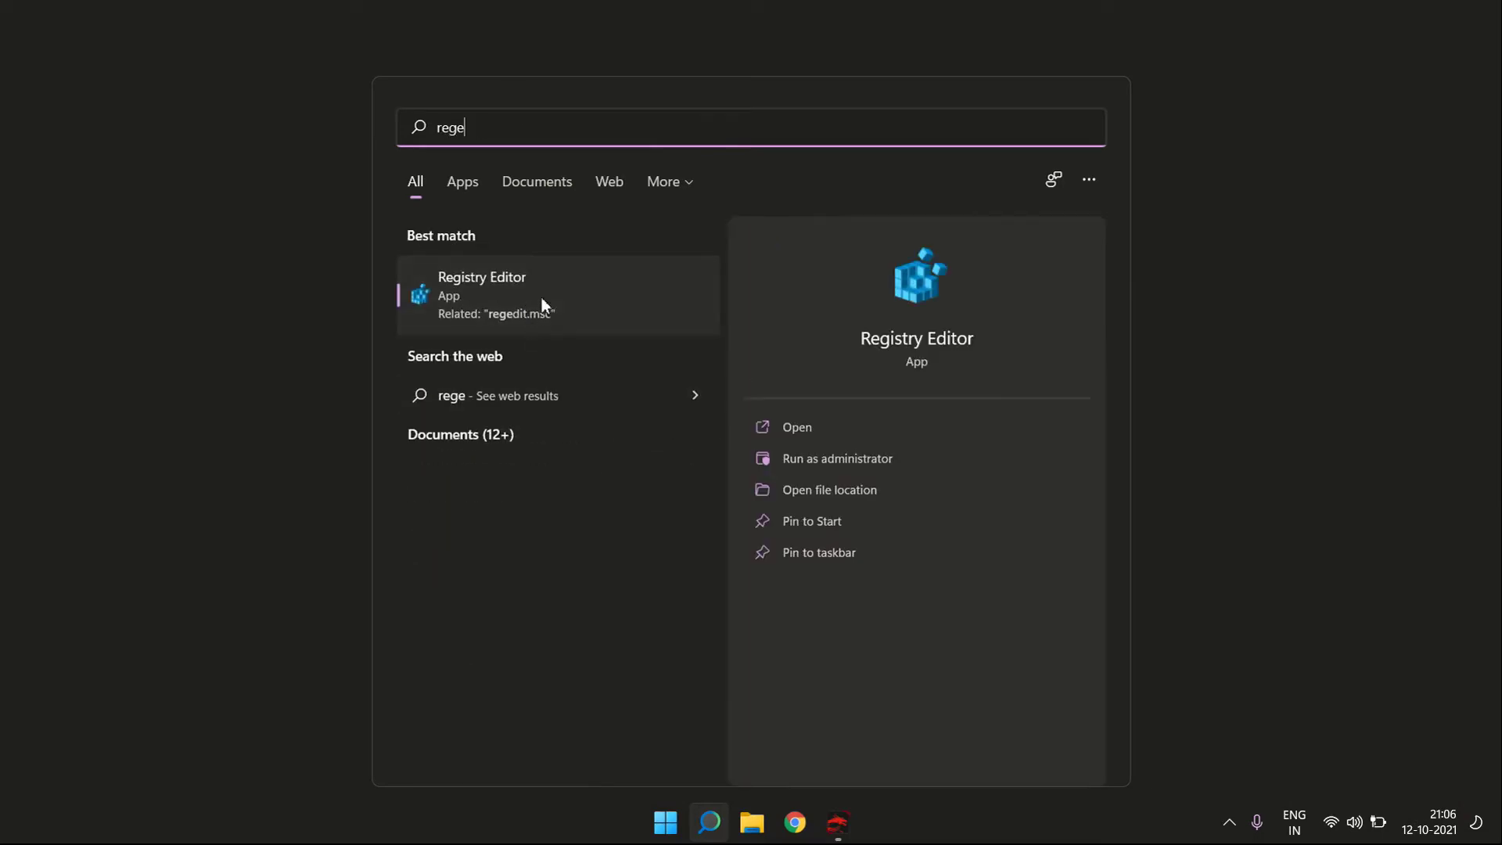
{"action": "left_click", "coordinate": [498, 279]}
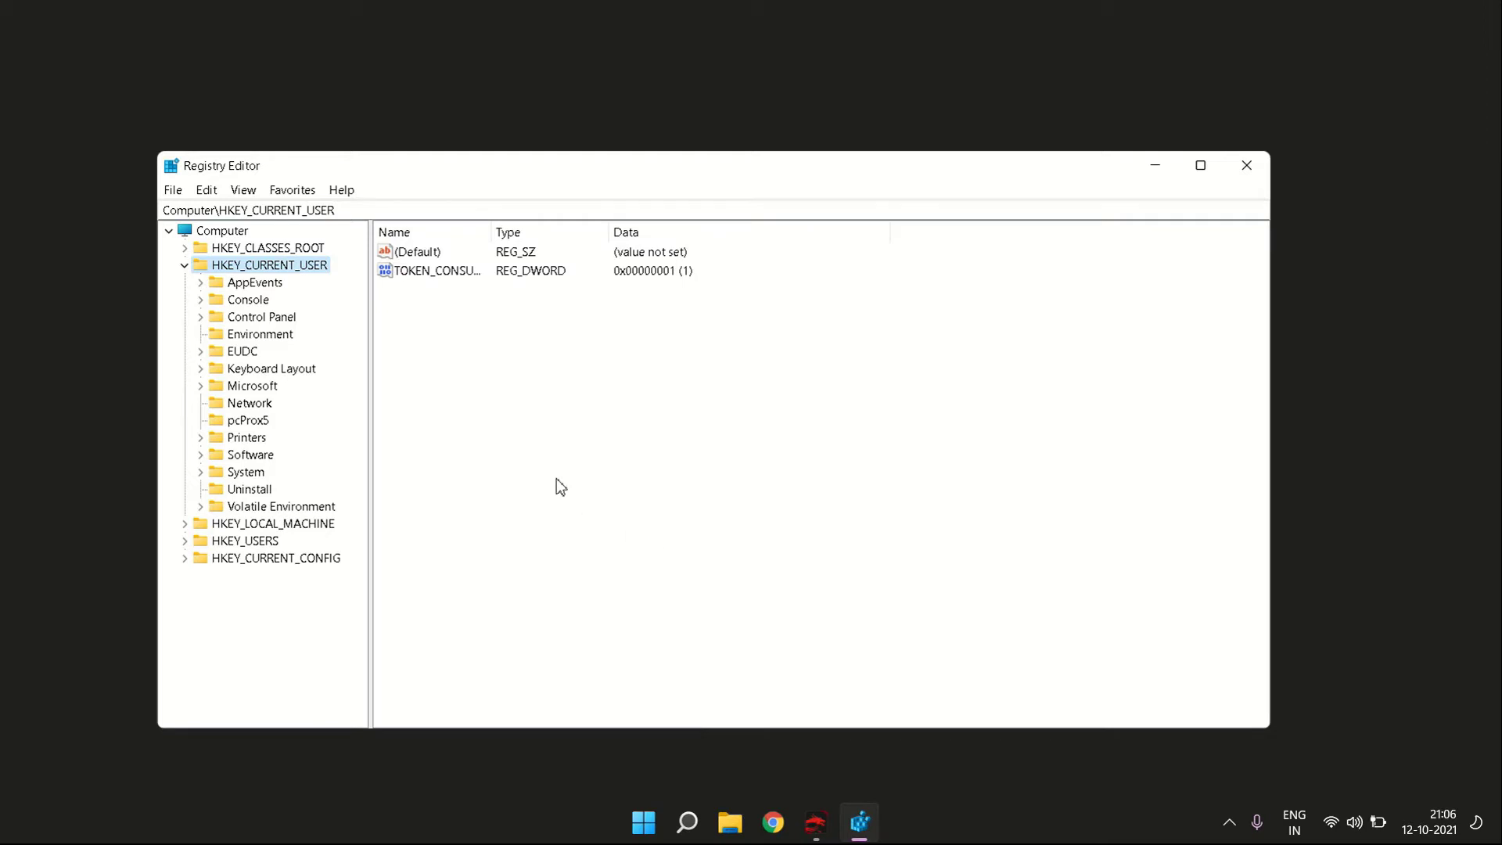
Navigate to HKEY_CURRENT_USER\Software\Classes\CLSID and expand it to list its GUID subkeys.
{"action": "left_click", "coordinate": [185, 266]}
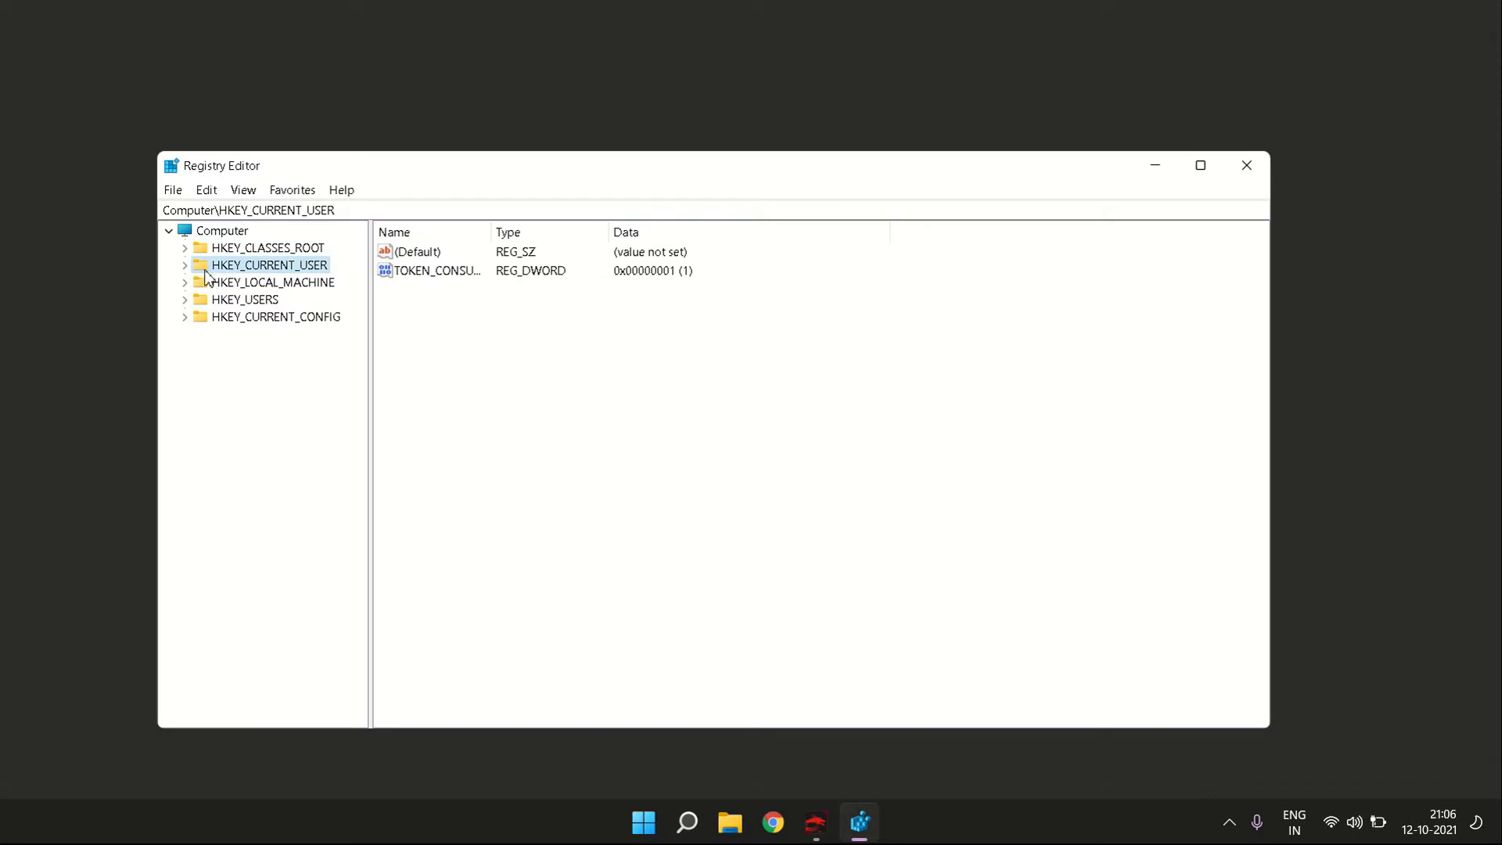
{"action": "left_click", "coordinate": [186, 267]}
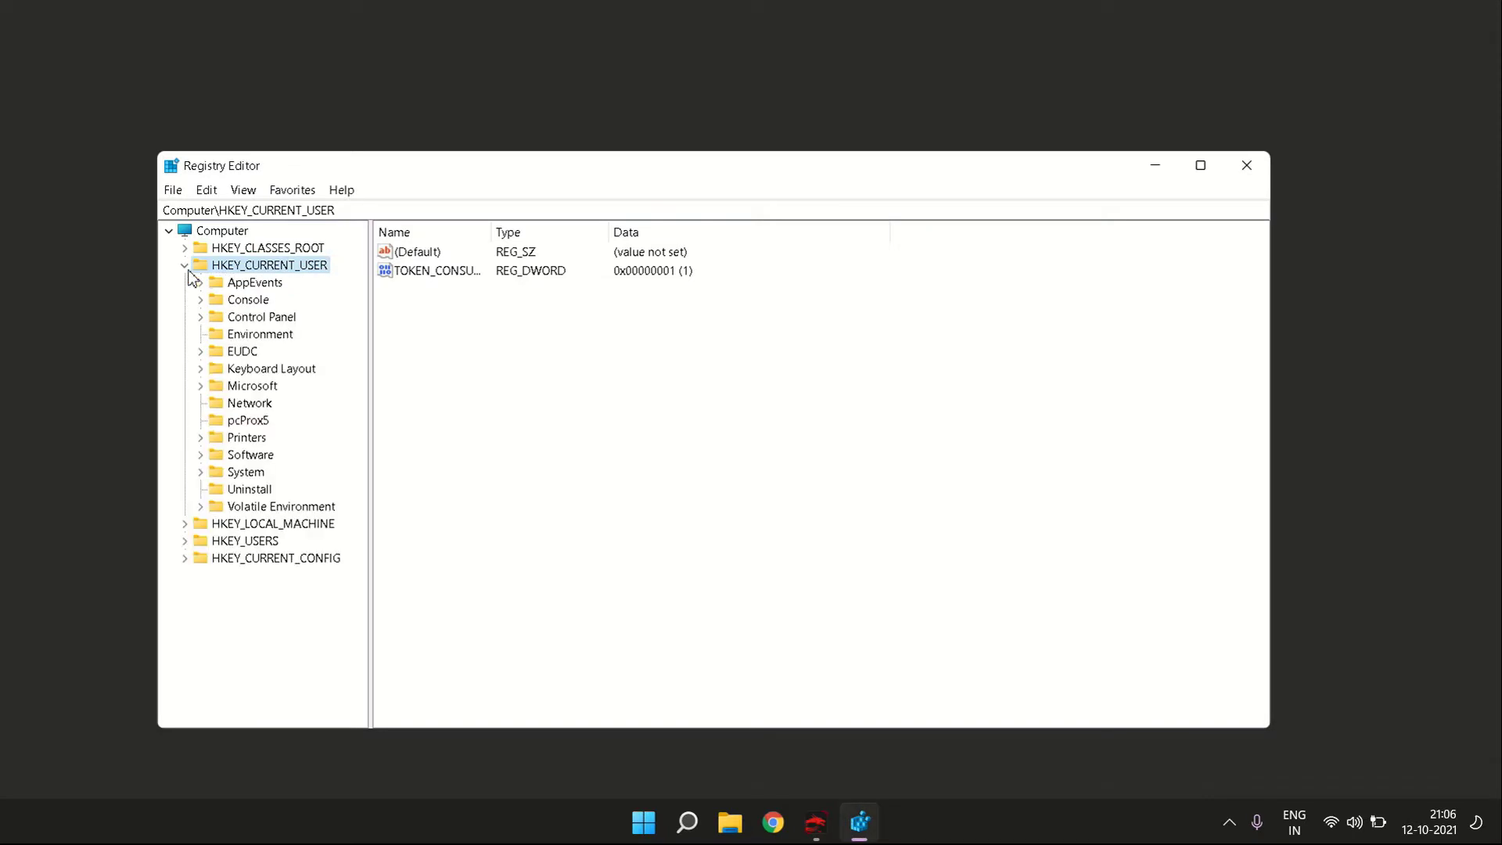
{"action": "left_click", "coordinate": [226, 458]}
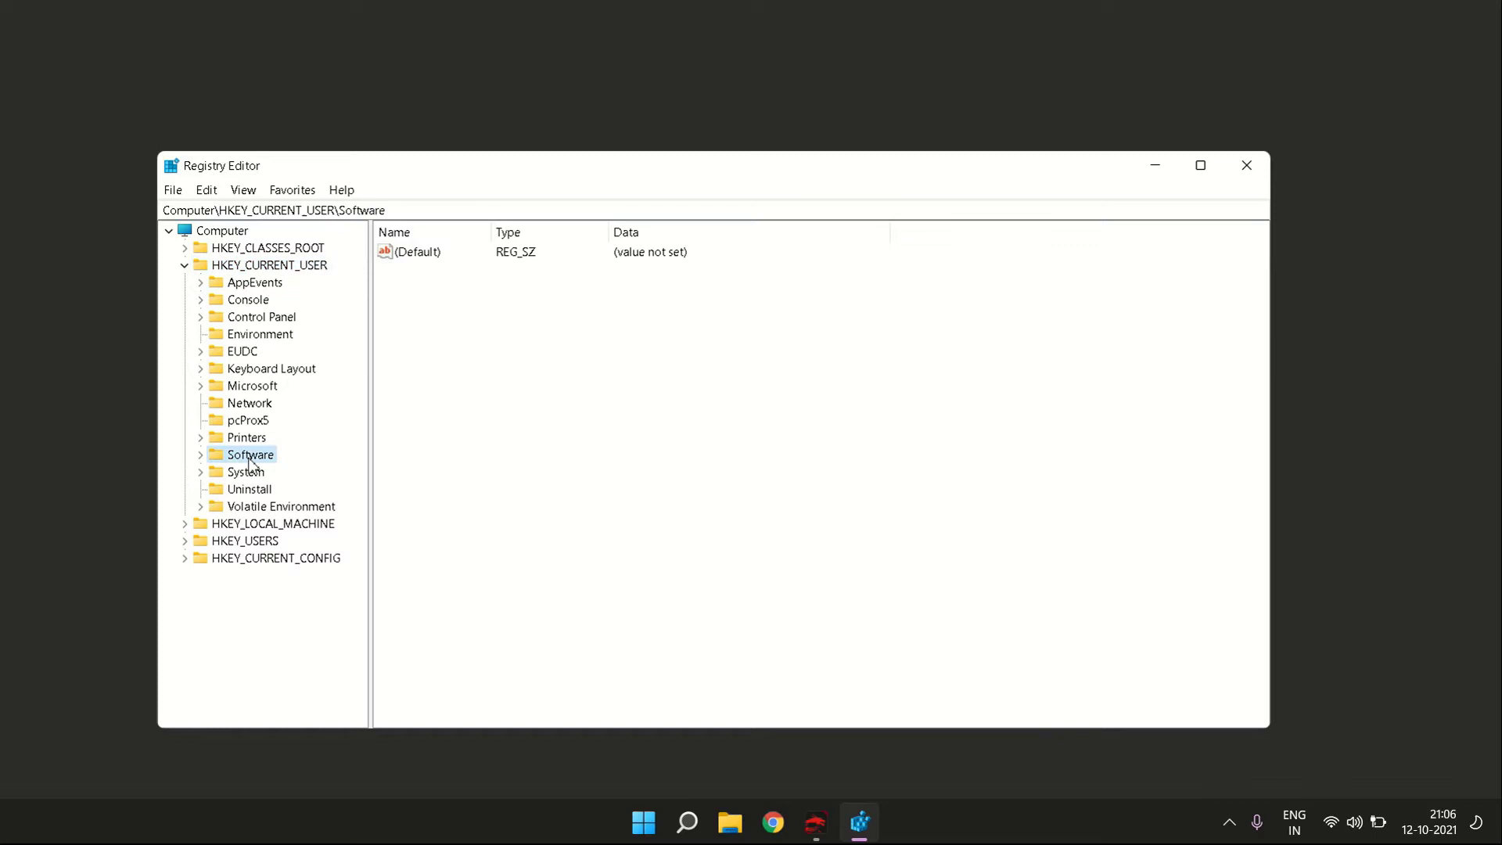
{"action": "left_click", "coordinate": [202, 456]}
{"action": "left_click_drag", "start_coordinate": [361, 342], "coordinate": [361, 394]}
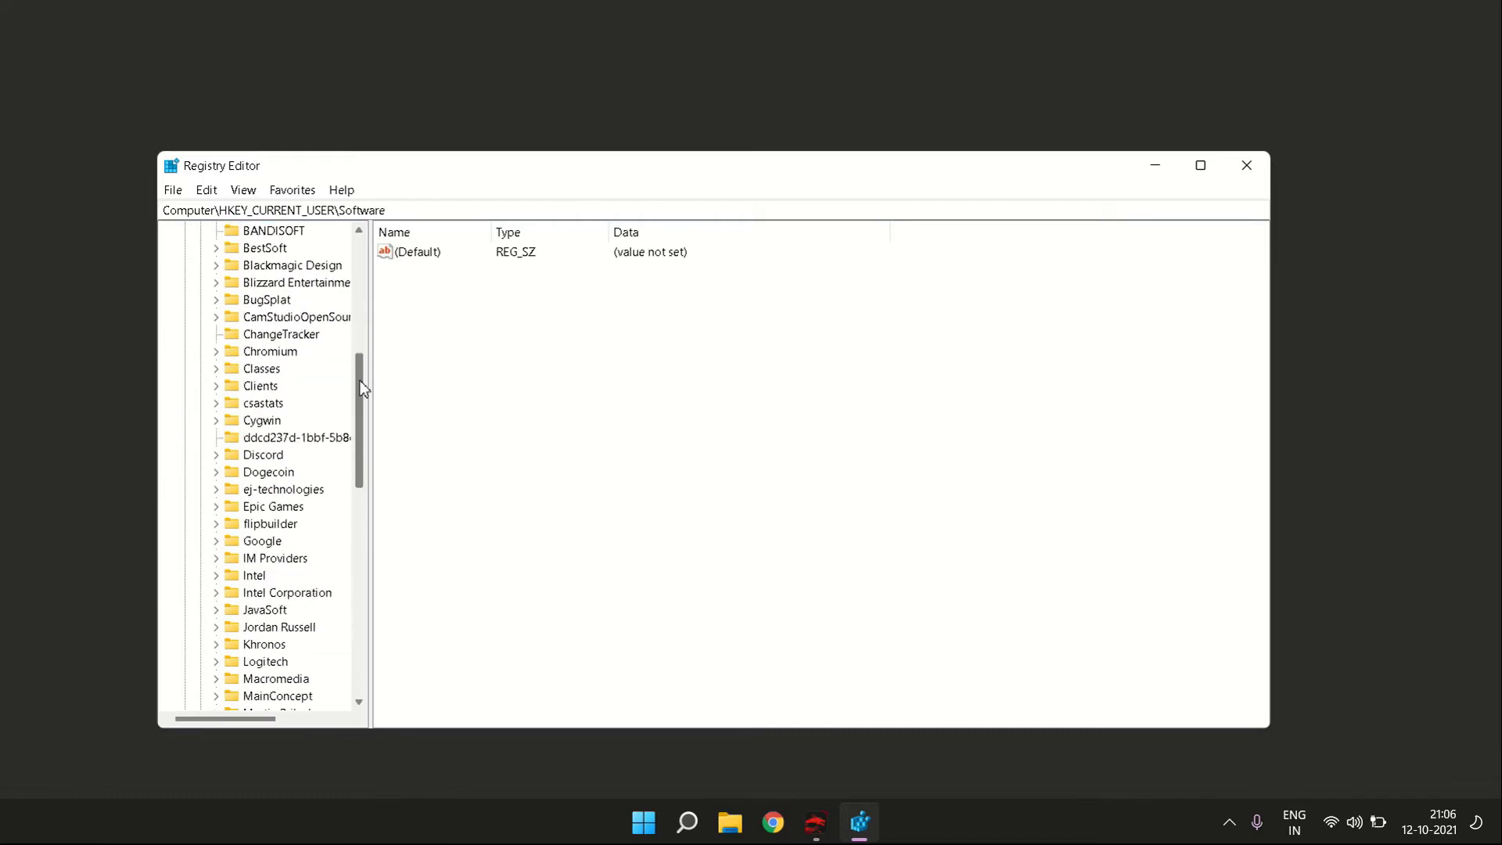
{"action": "left_click", "coordinate": [245, 374]}
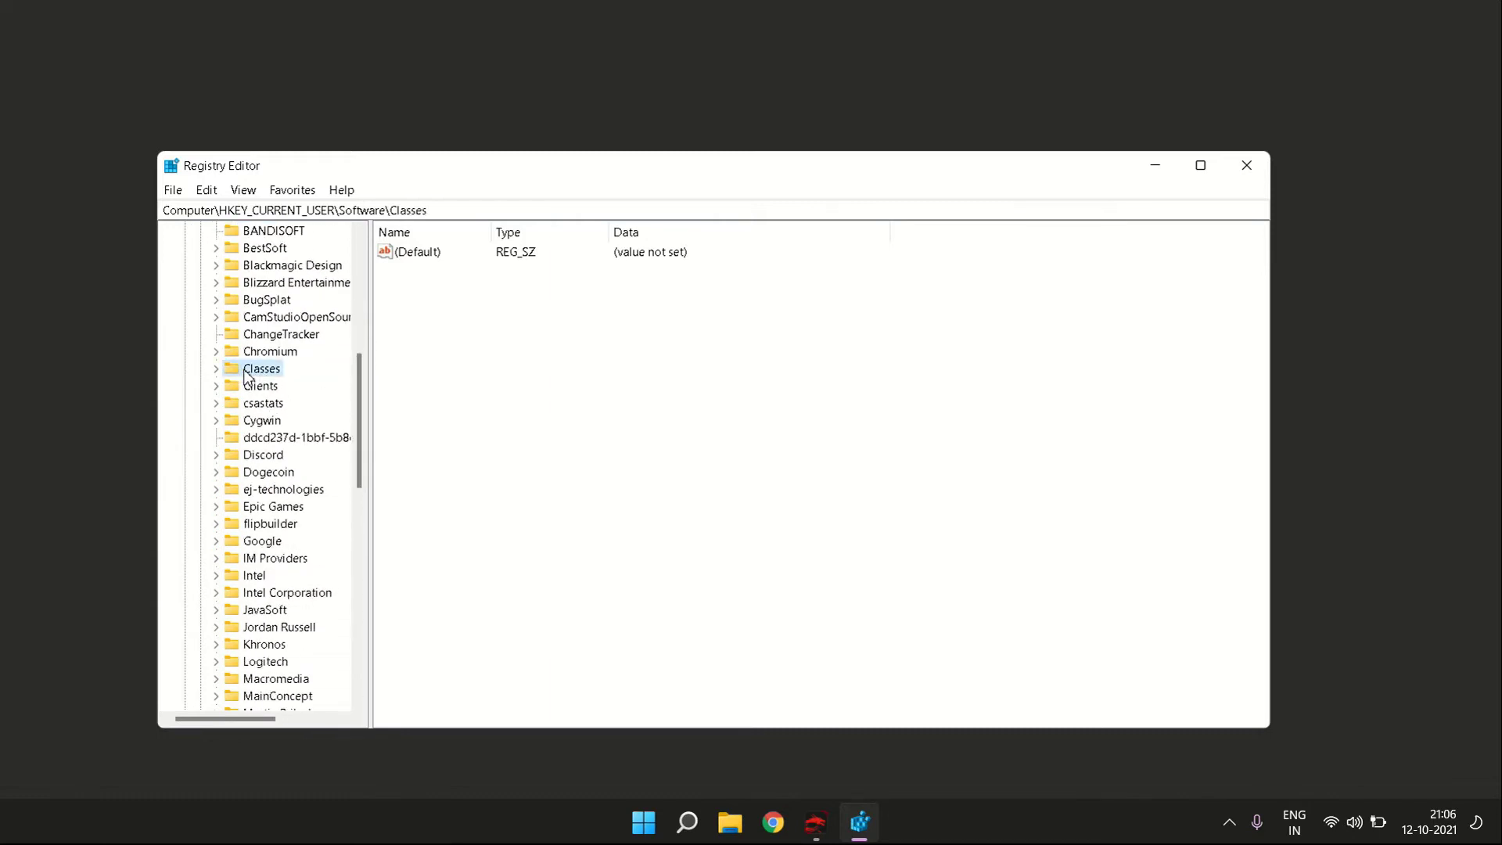
{"action": "left_click", "coordinate": [217, 368]}
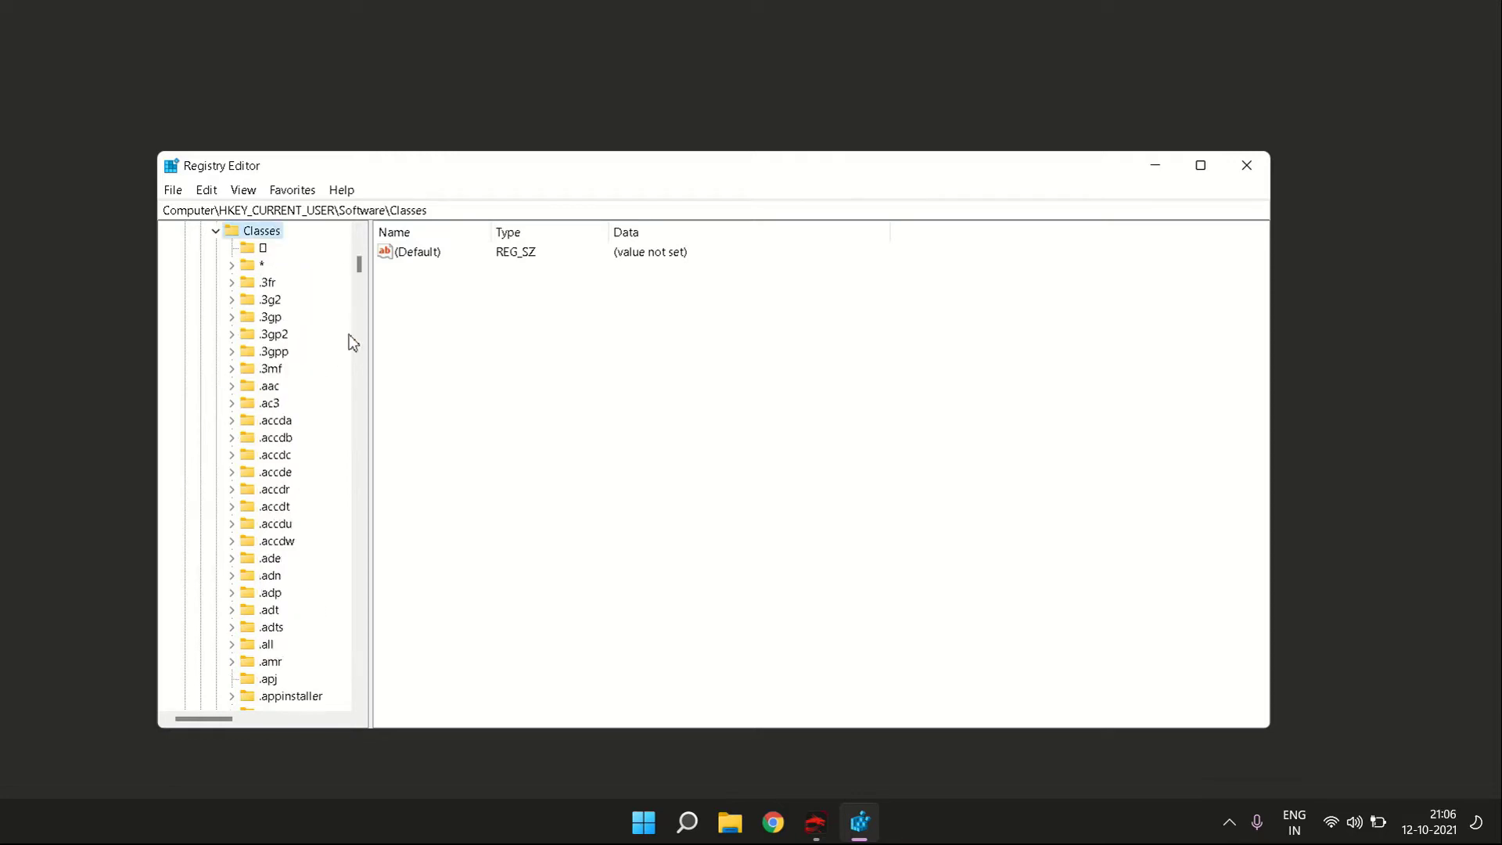
{"action": "left_click_drag", "start_coordinate": [361, 264], "coordinate": [361, 507]}
{"action": "scroll", "coordinate": [359, 496], "scroll_direction": "up", "scroll_amount": 4}
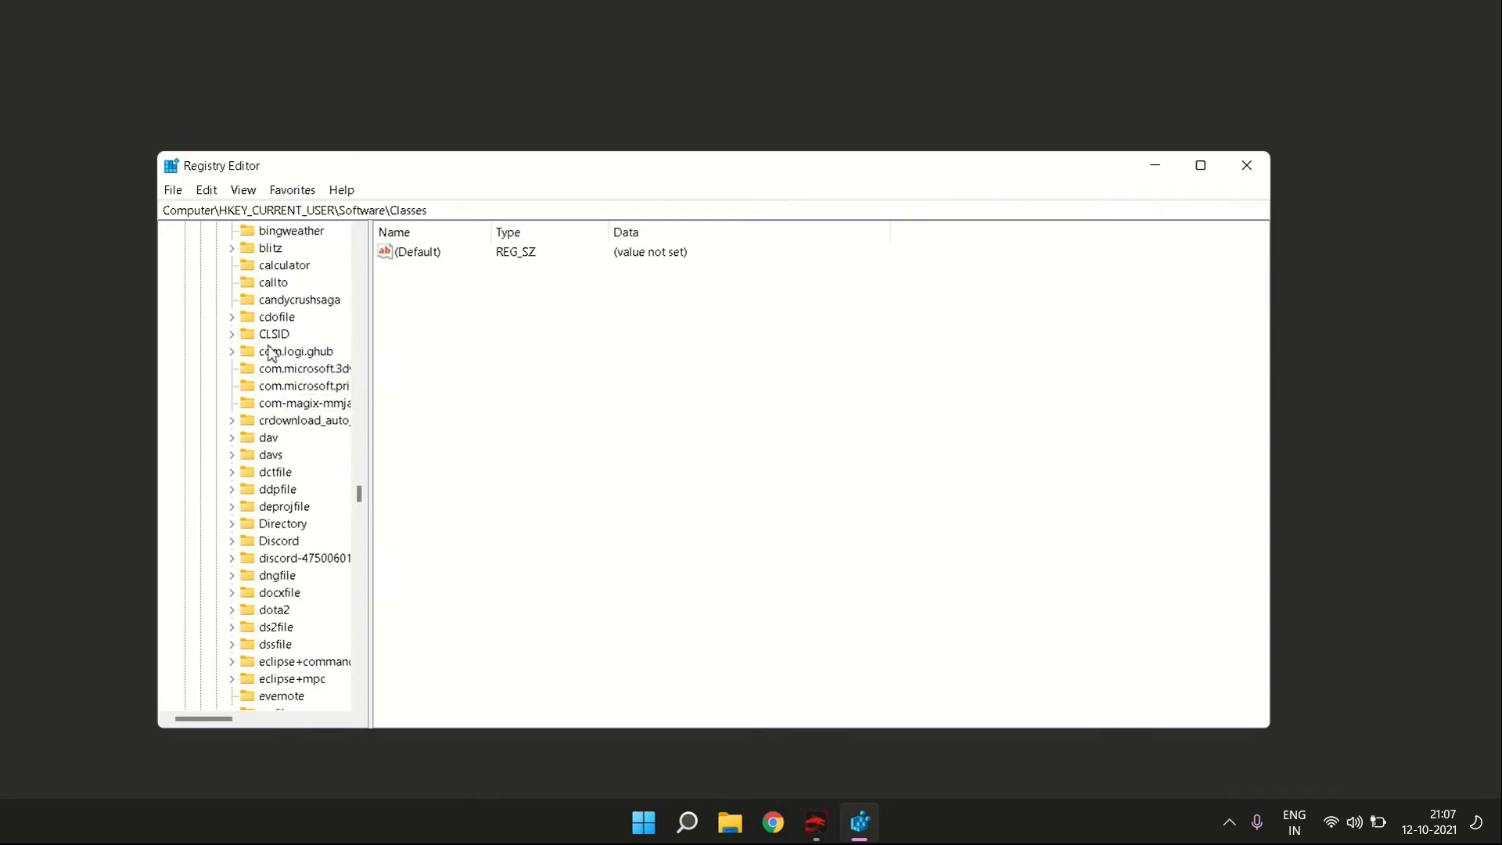
{"action": "left_click", "coordinate": [272, 336]}
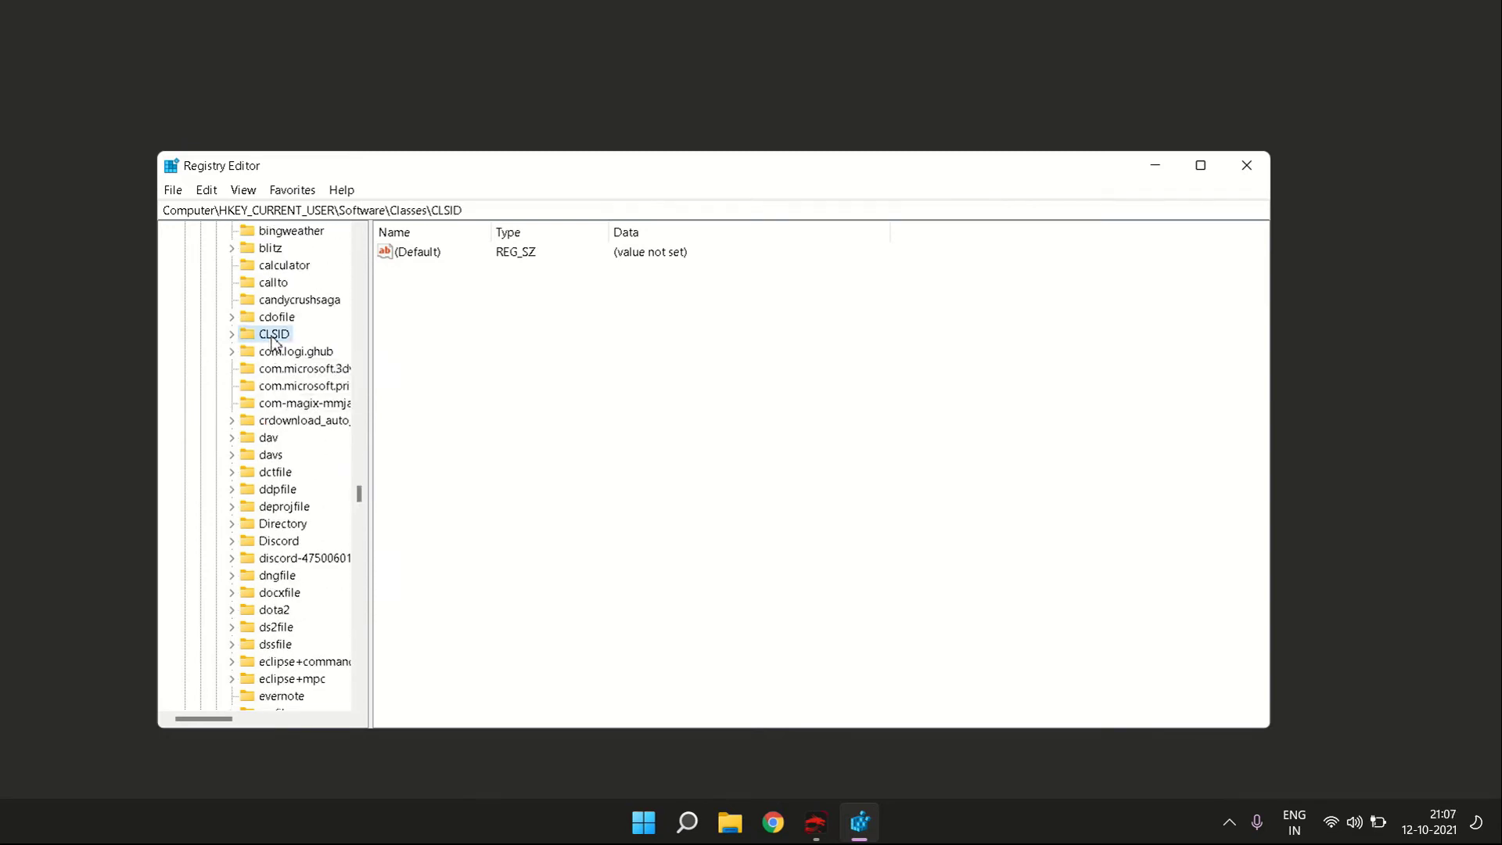
{"action": "left_click", "coordinate": [232, 334]}
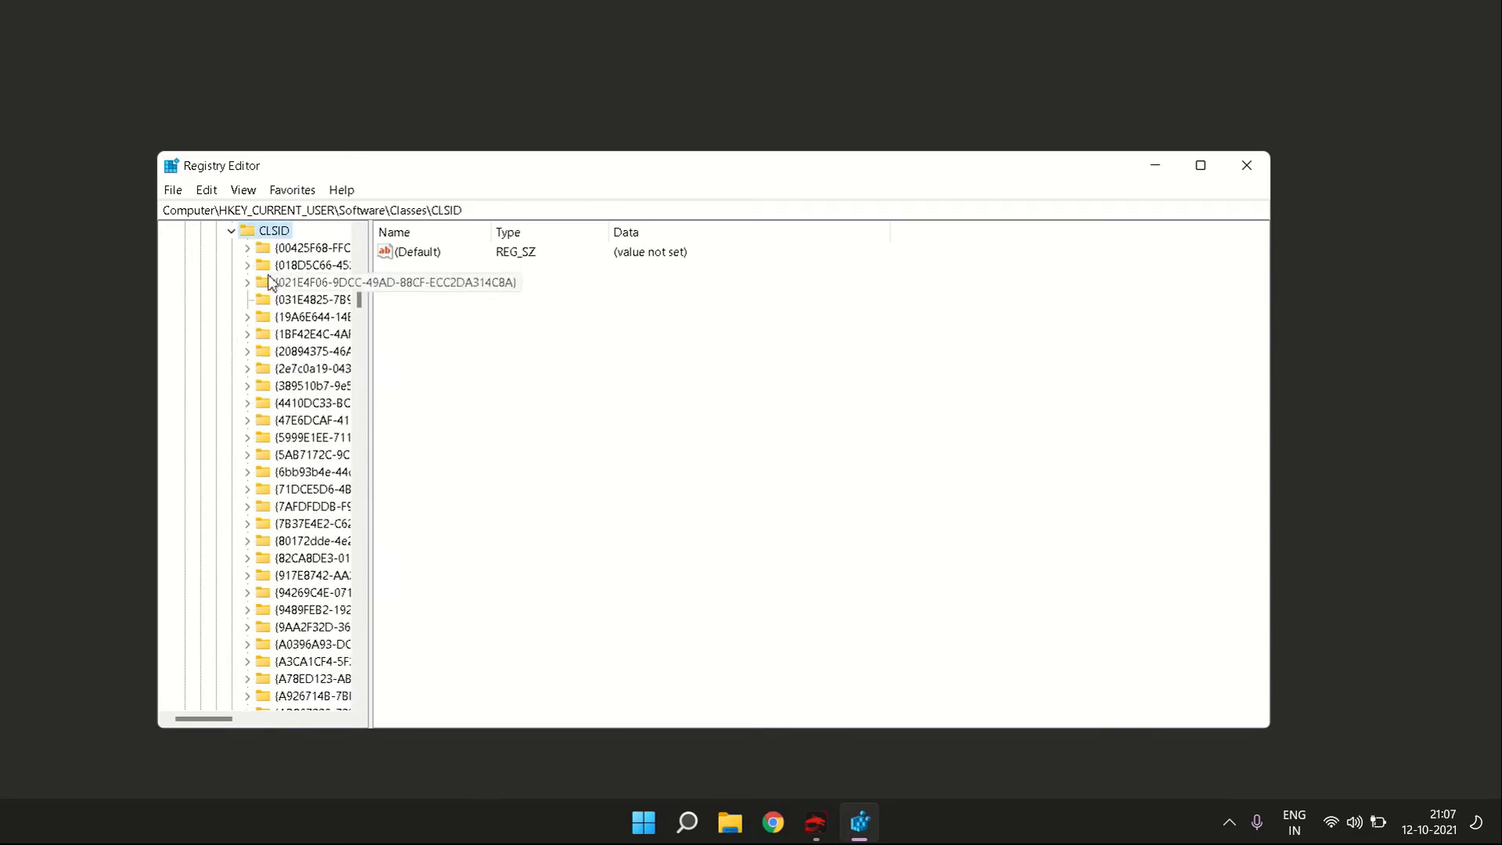
Add a key under CLSID named {86ca1aa0-34aa-4e8b-a509-50c905bae2a2} by pasting the GUID.
{"action": "right_click", "coordinate": [274, 232]}
{"action": "mouse_move", "coordinate": [350, 279]}
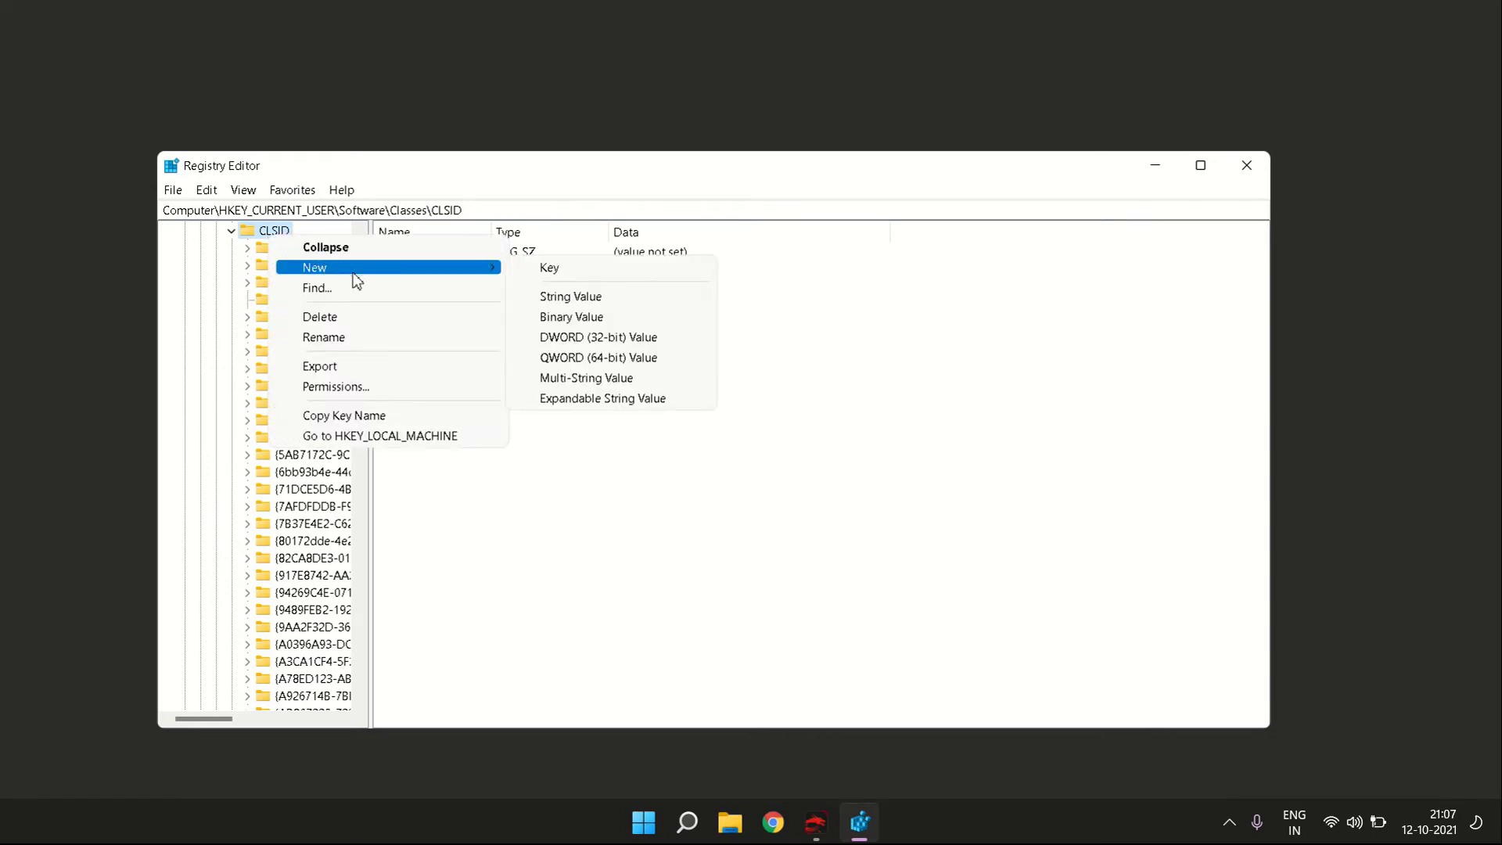
{"action": "left_click", "coordinate": [555, 269]}
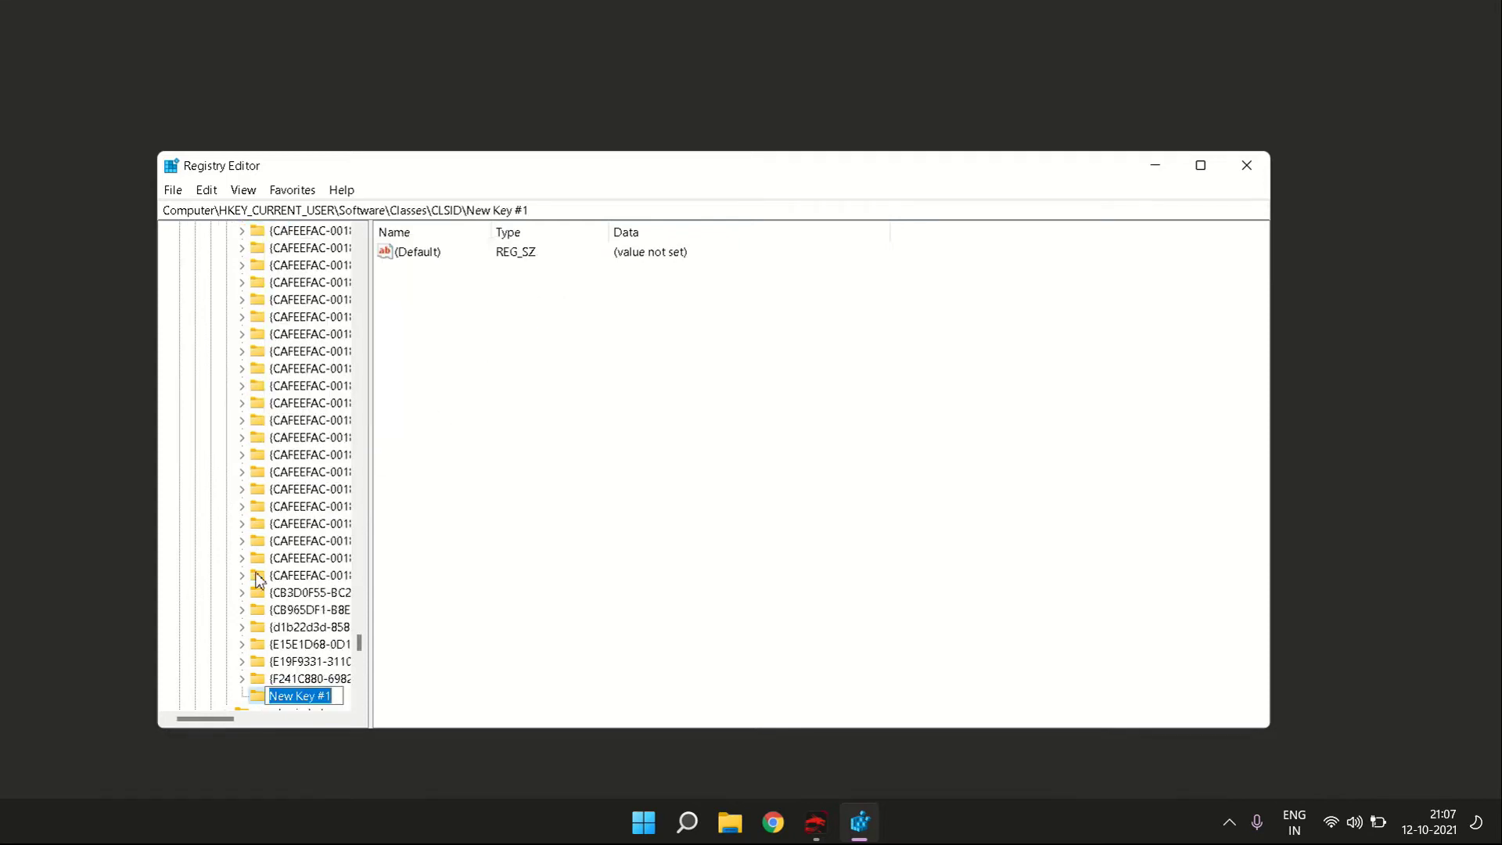
{"action": "key", "text": "ctrl+v"}
{"action": "key", "text": "Return"}
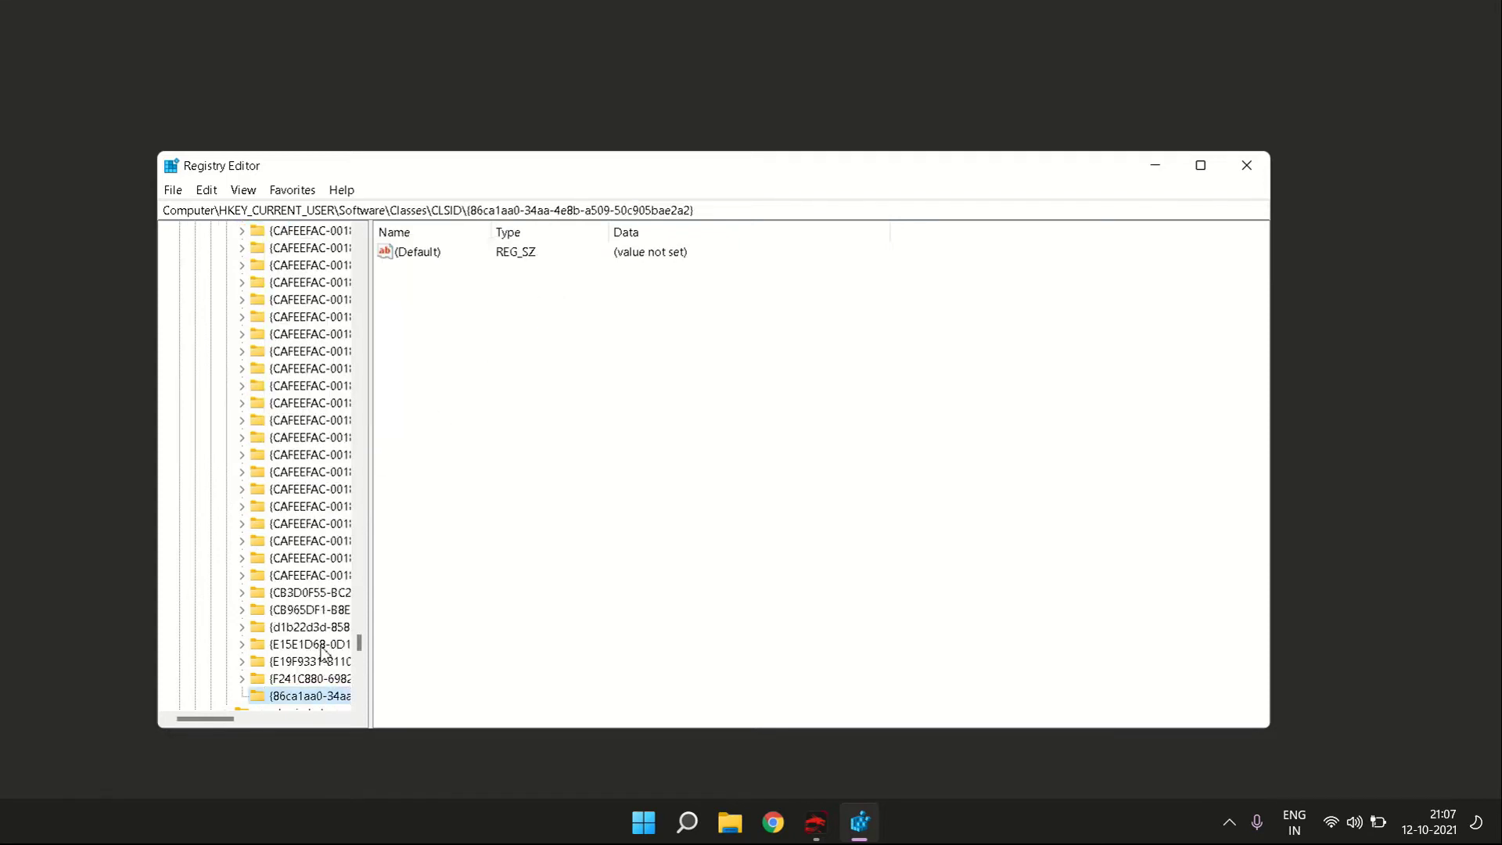
Add a subkey named 'InprocServer32' under the {86ca1aa0-34aa-4e8b-a509-50c905bae2a2} key.
{"action": "right_click", "coordinate": [261, 702]}
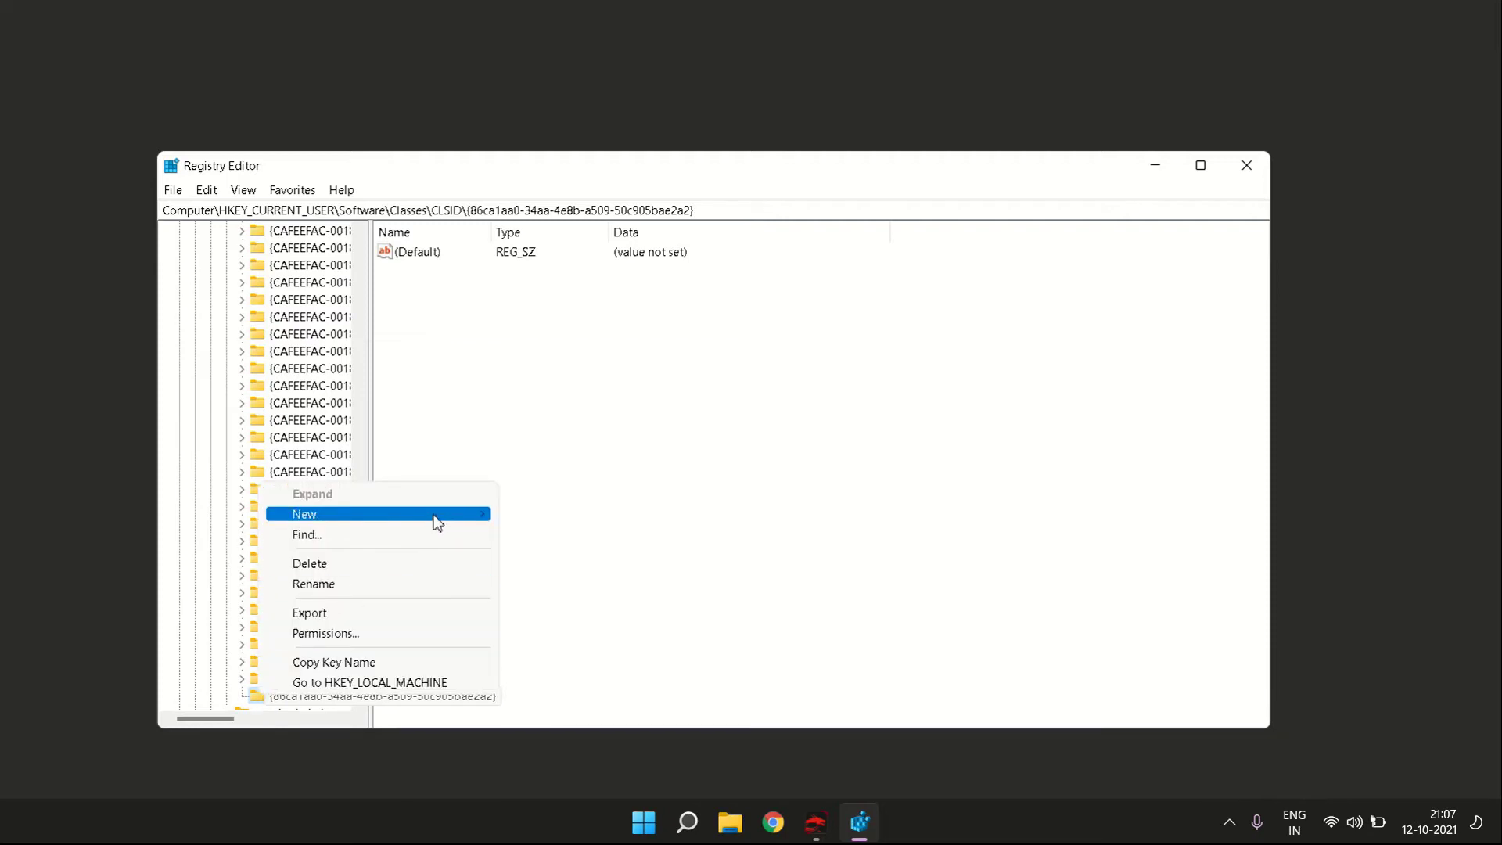
{"action": "mouse_move", "coordinate": [448, 522]}
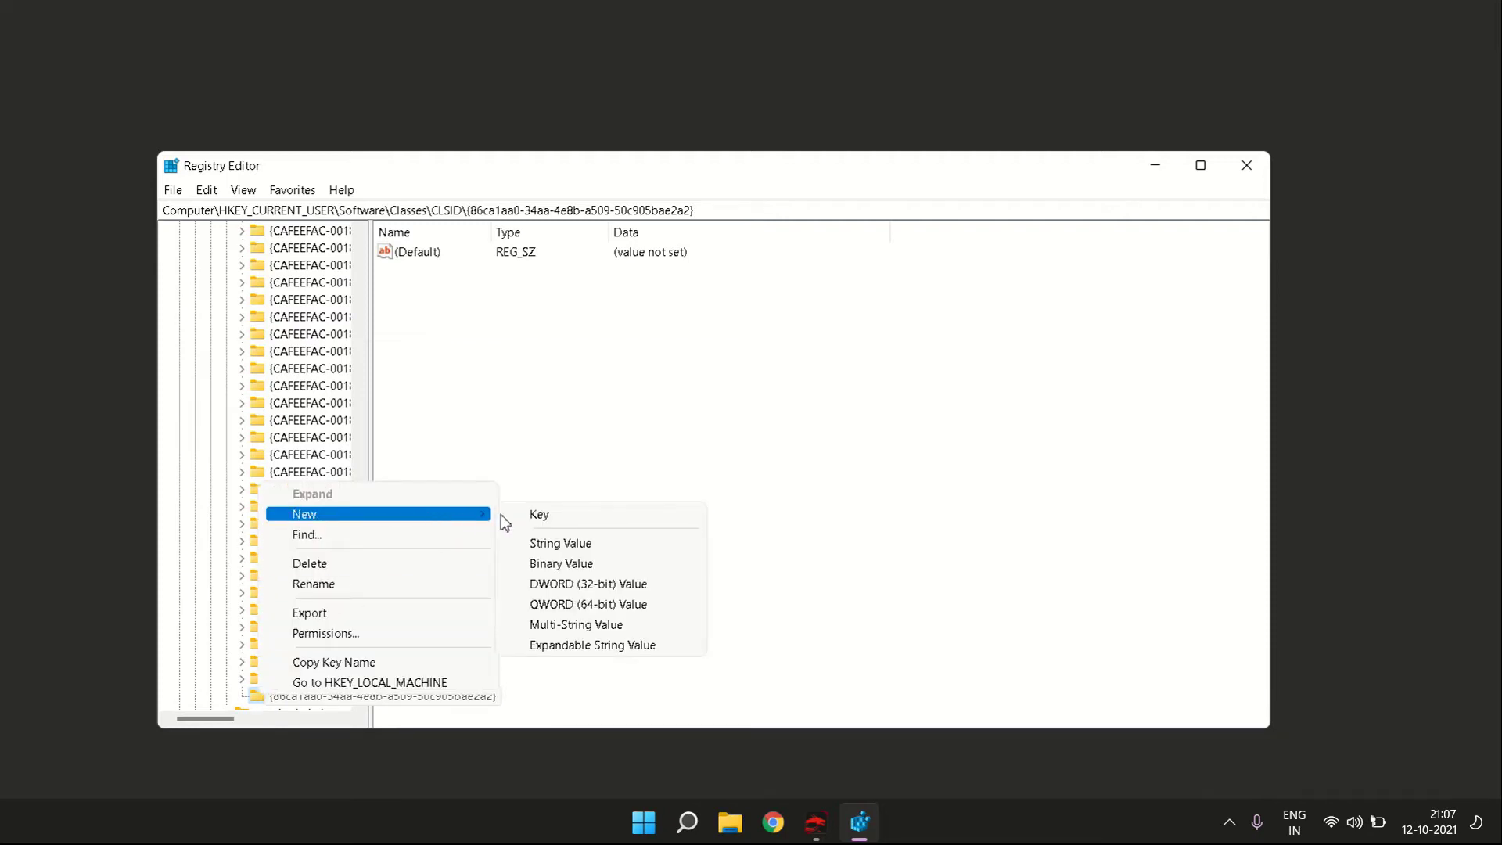
{"action": "left_click", "coordinate": [555, 516]}
{"action": "type", "text": "In"}
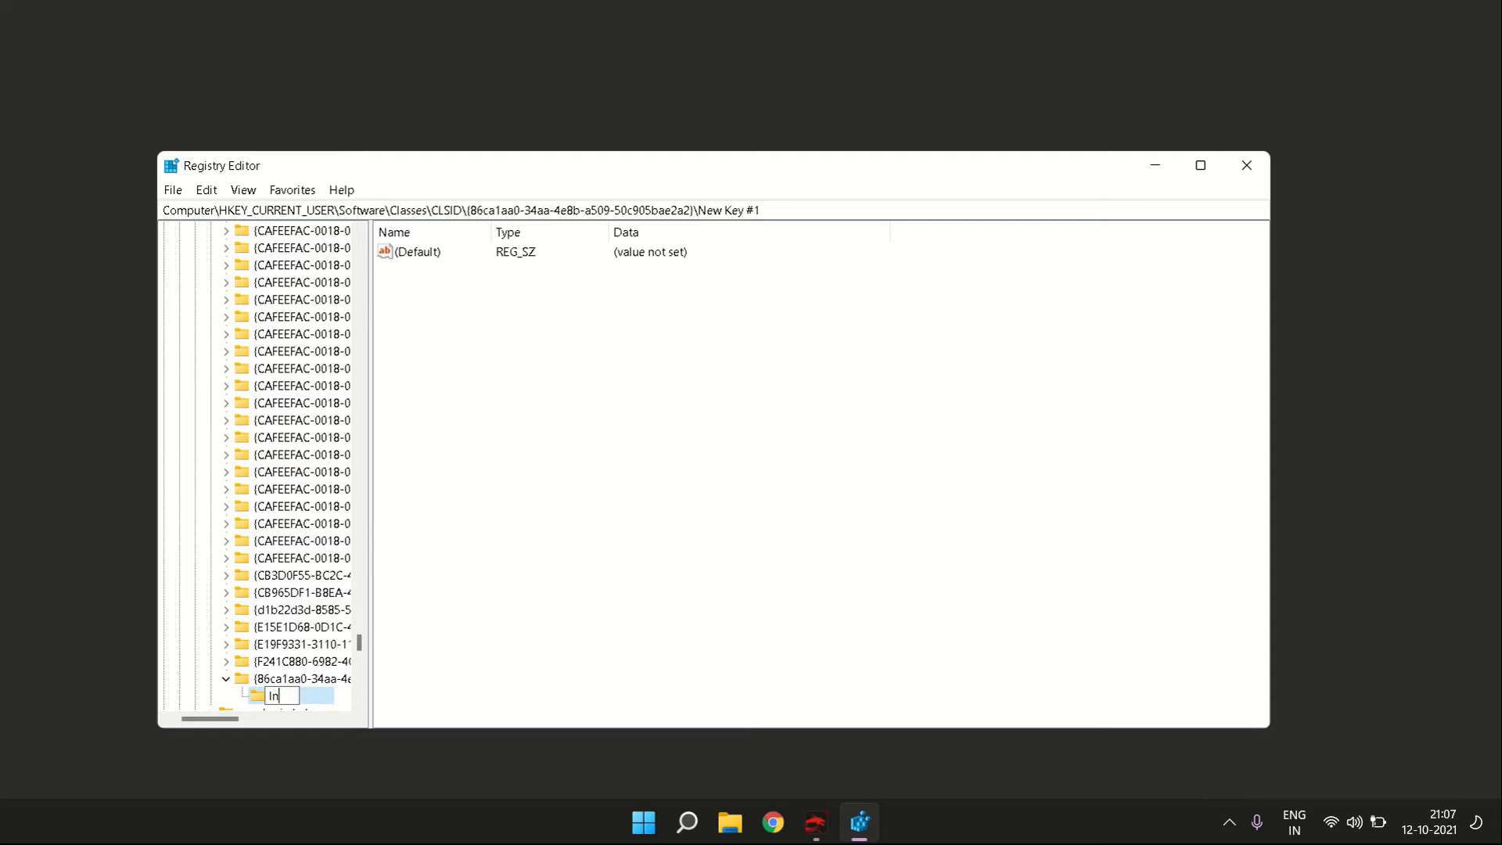
{"action": "type", "text": "procServer32"}
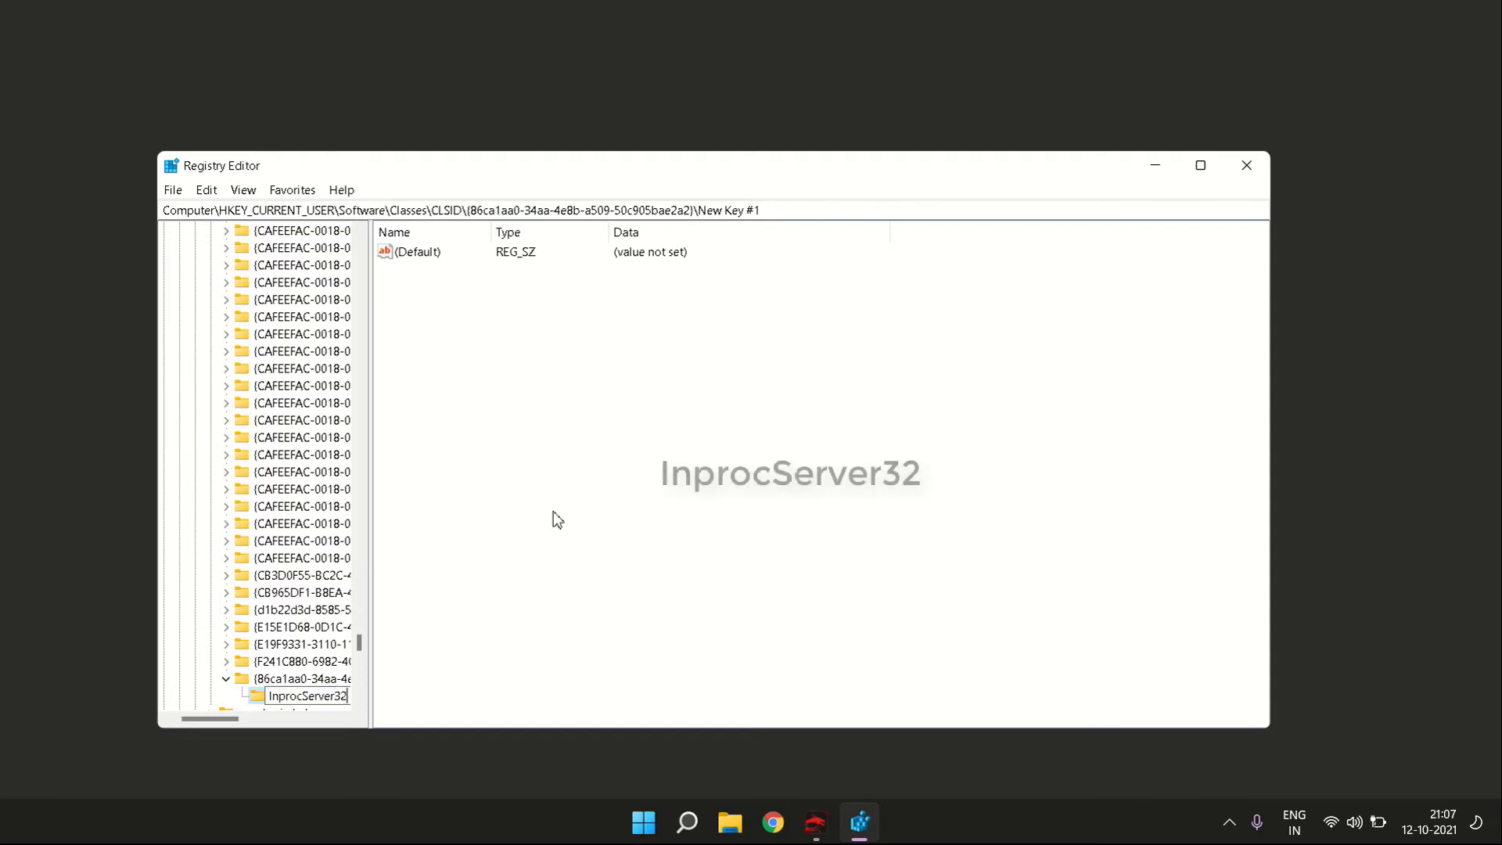
{"action": "key", "text": "Return"}
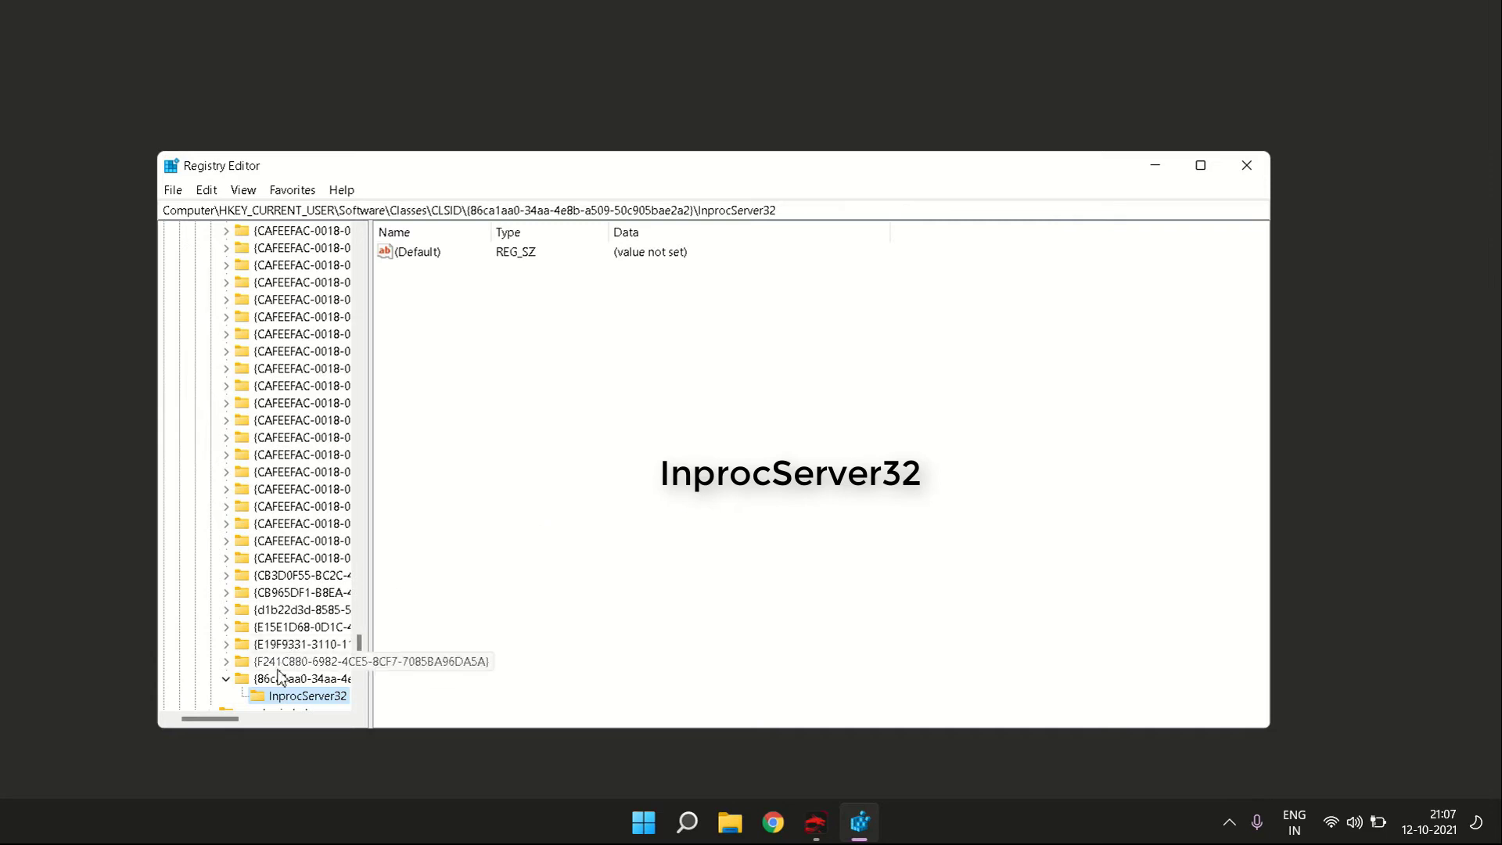
Modify InprocServer32's (Default) value and save it with empty value data.
{"action": "left_click", "coordinate": [413, 255]}
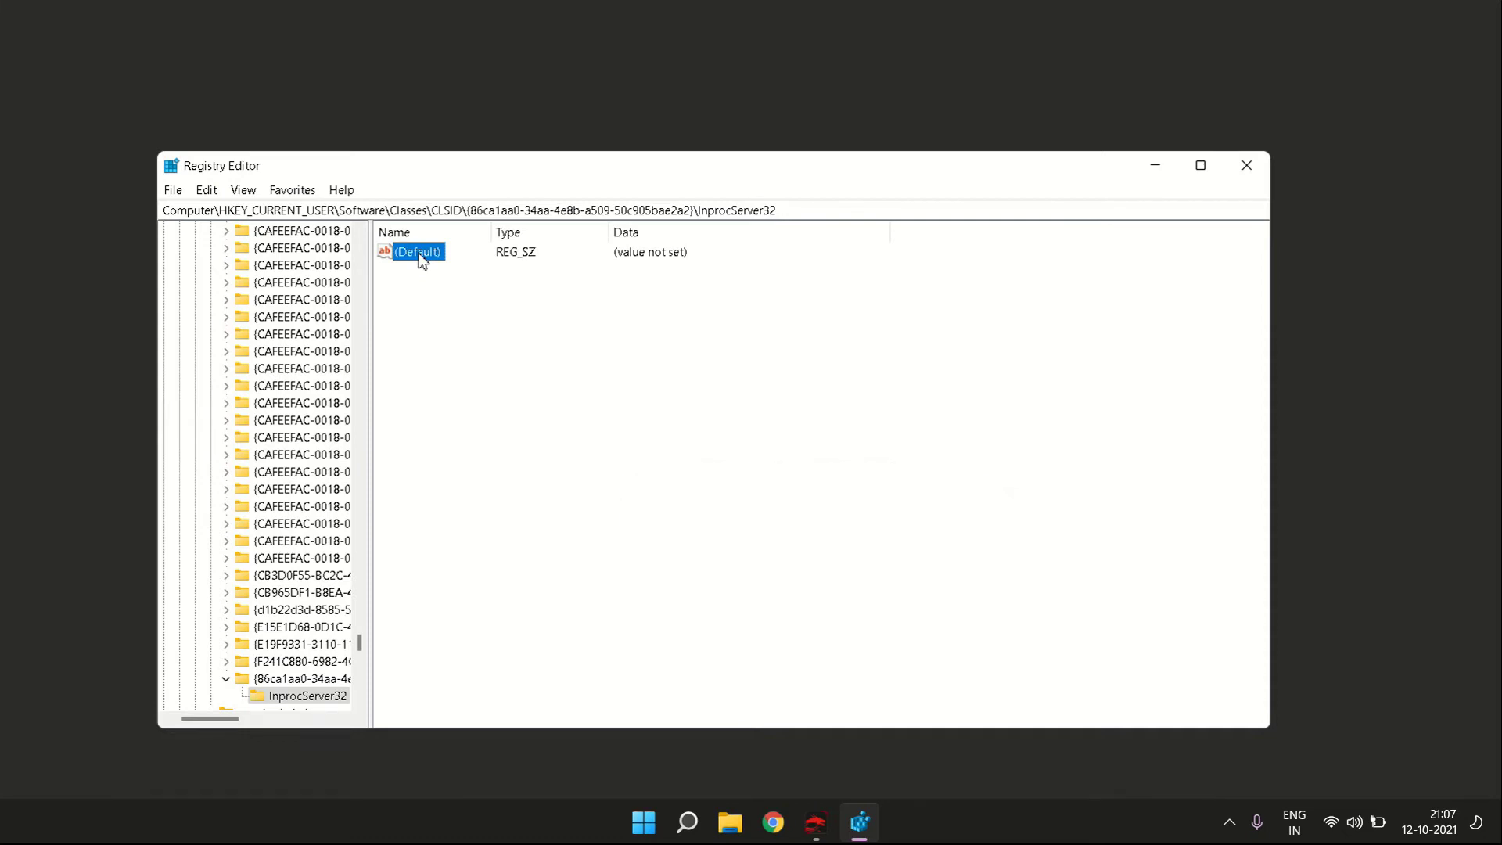
{"action": "right_click", "coordinate": [421, 259]}
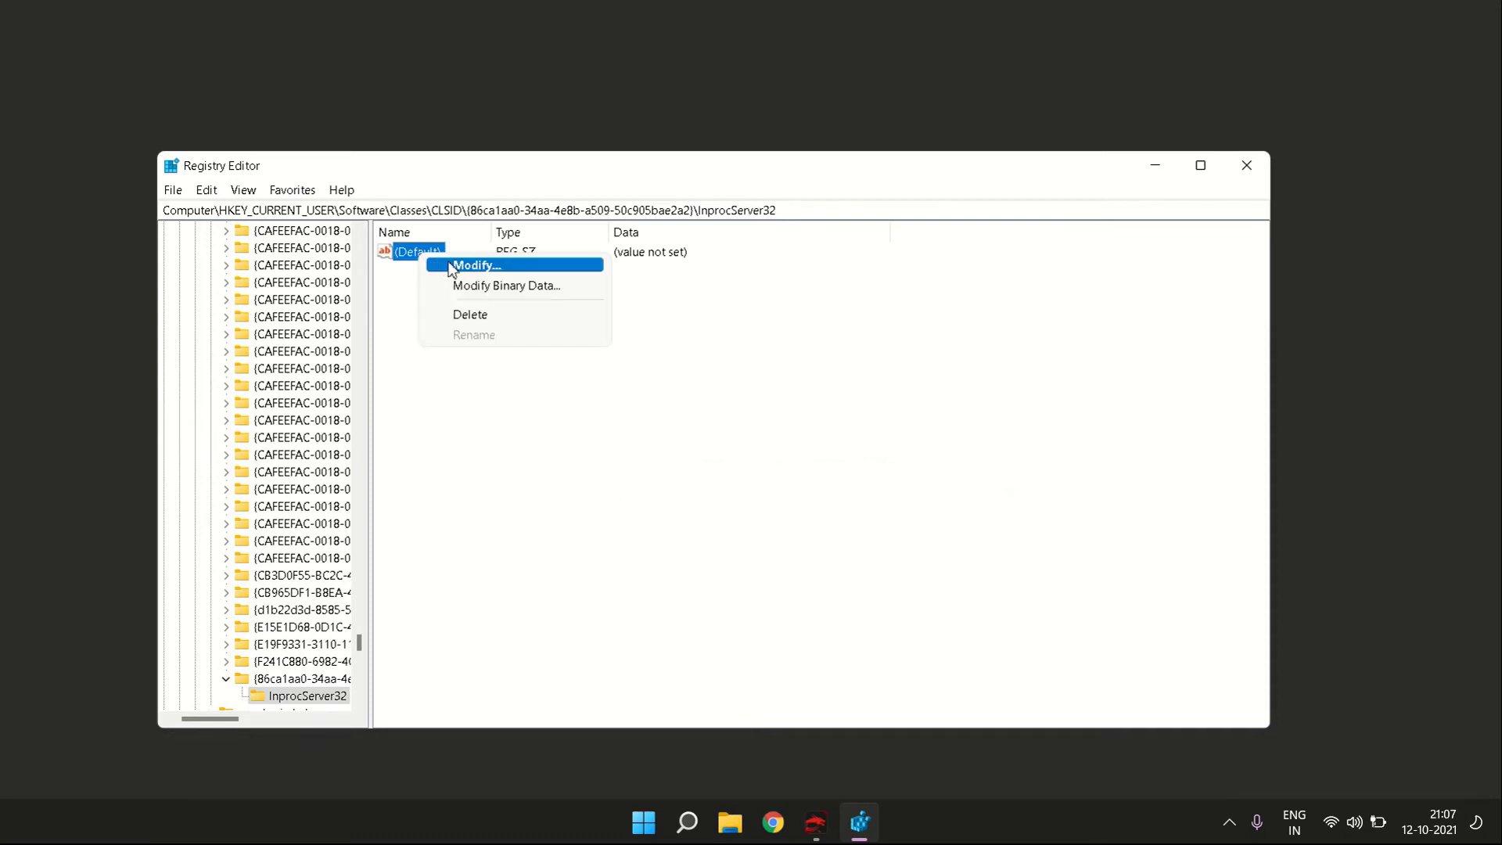
{"action": "left_click", "coordinate": [450, 263]}
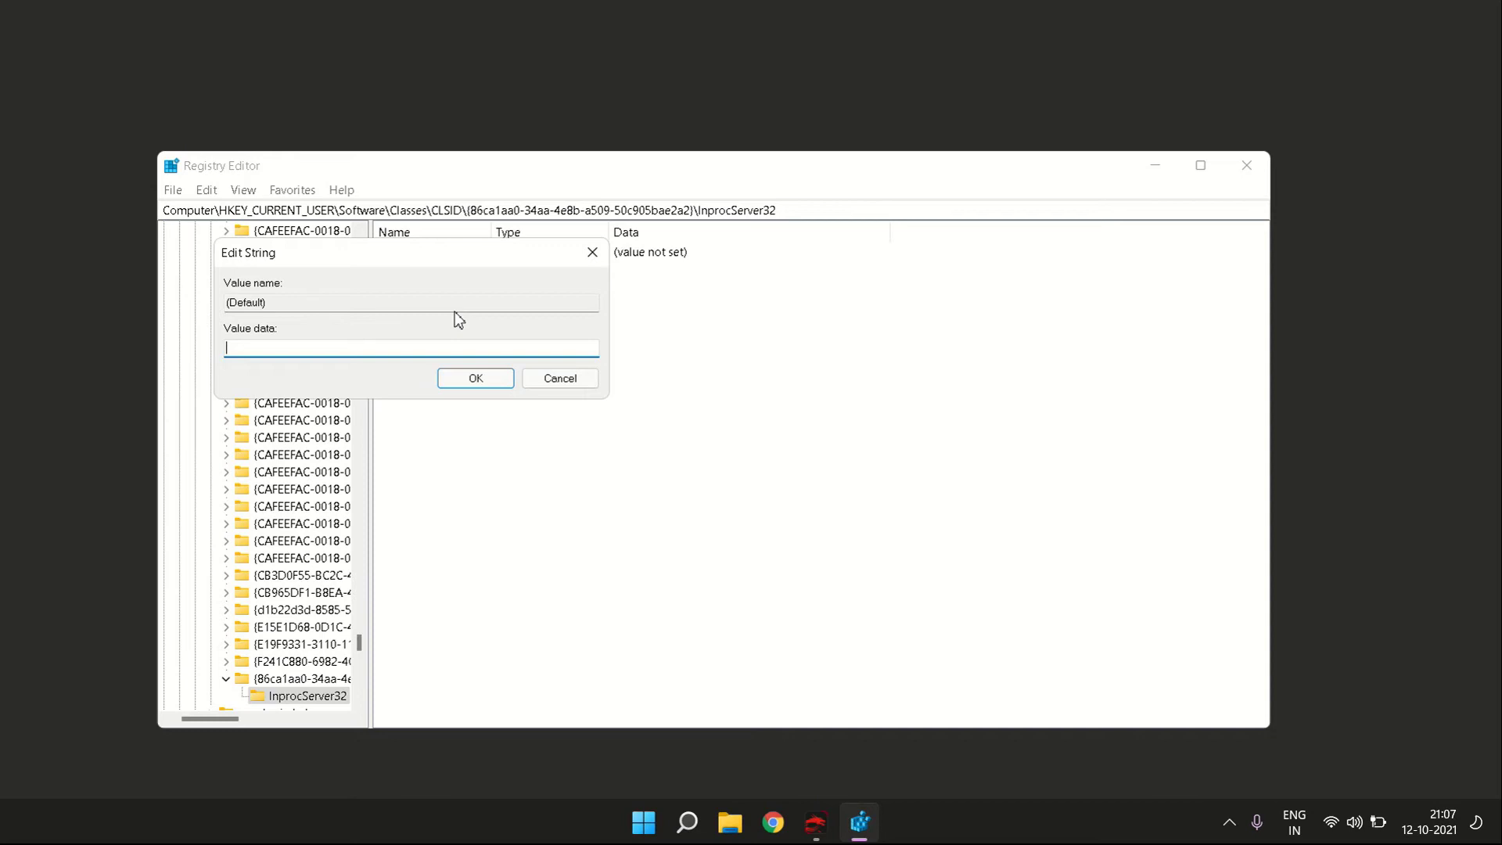
{"action": "key", "text": "Return"}
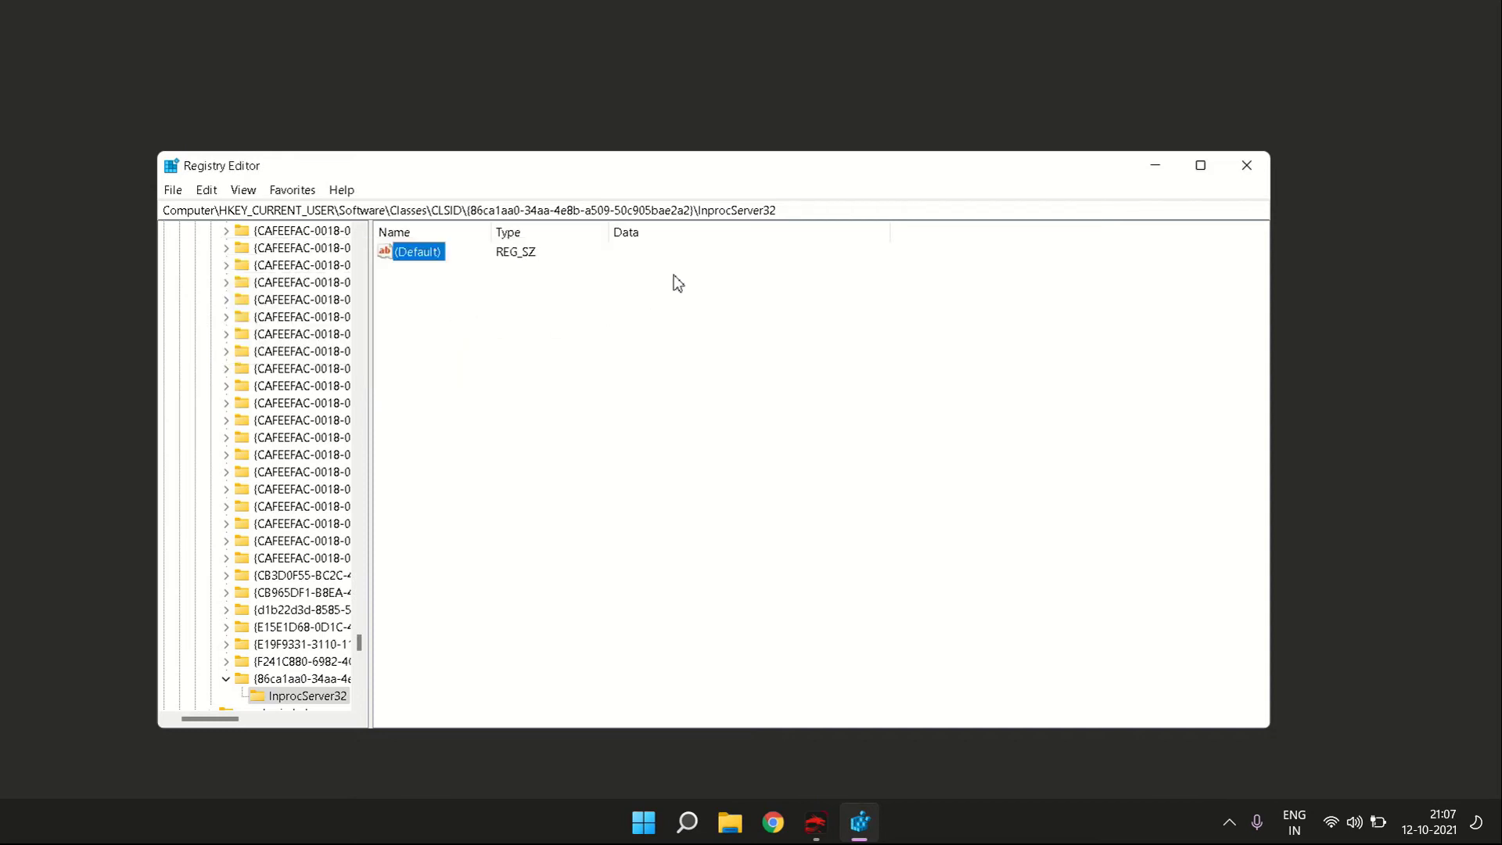
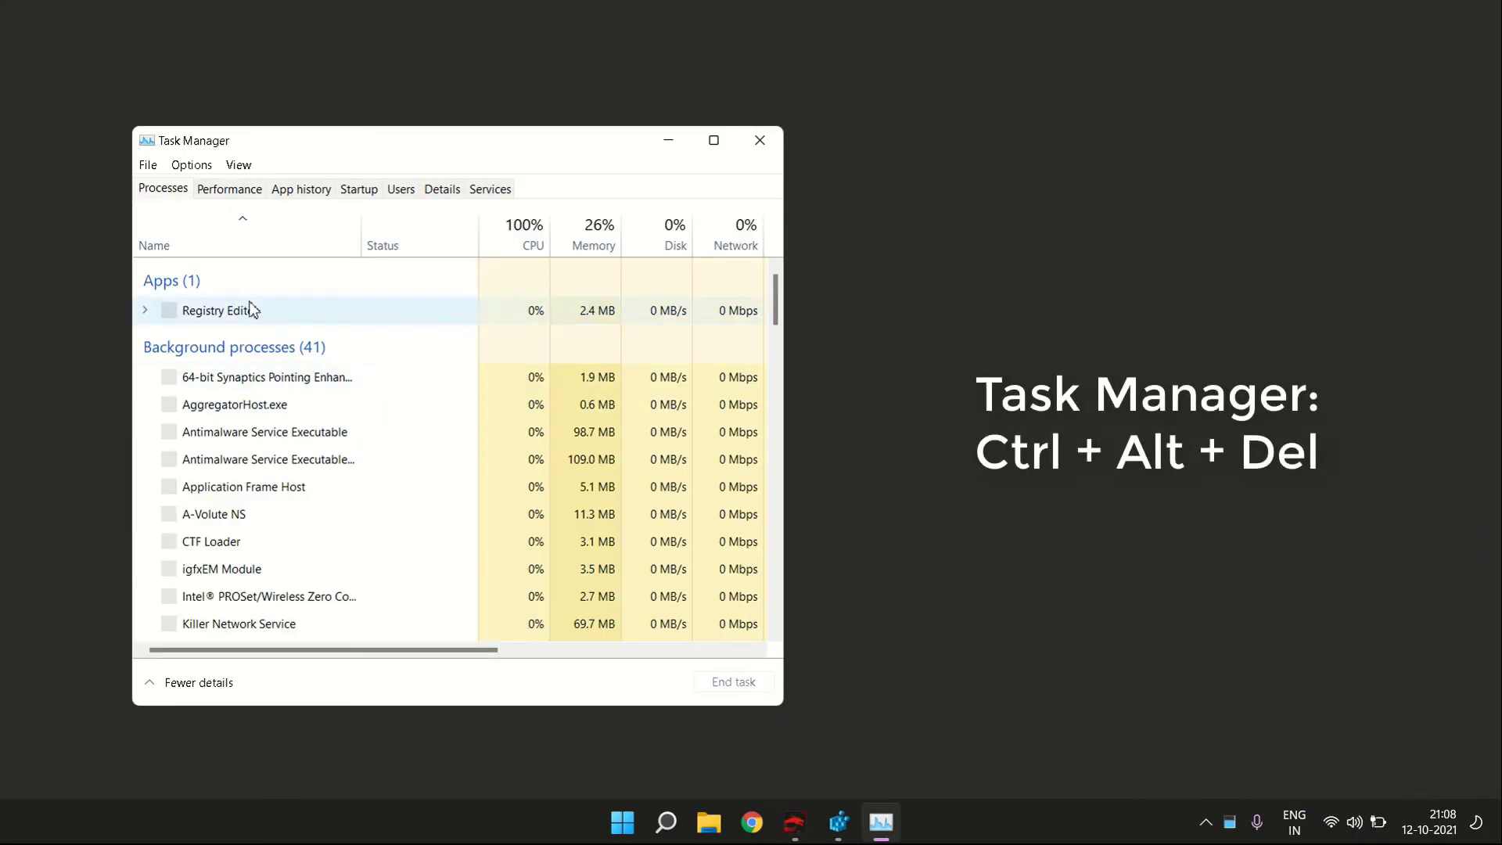
Restart the Windows Explorer process, close Task Manager, and check the desktop's right-click menu.
{"action": "left_click_drag", "start_coordinate": [772, 293], "coordinate": [747, 626]}
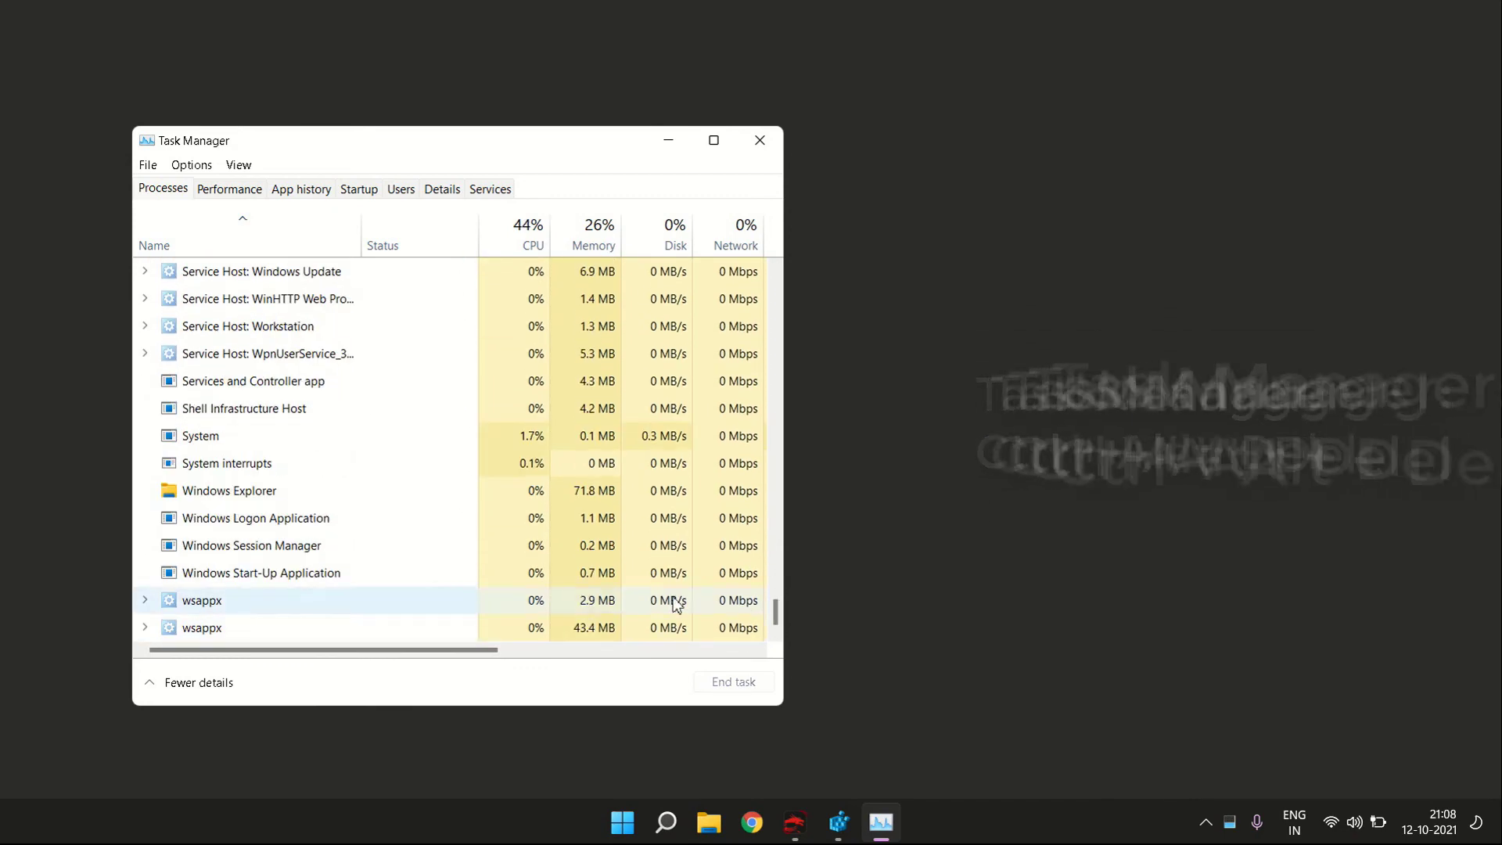
{"action": "left_click", "coordinate": [227, 493]}
{"action": "right_click", "coordinate": [226, 505]}
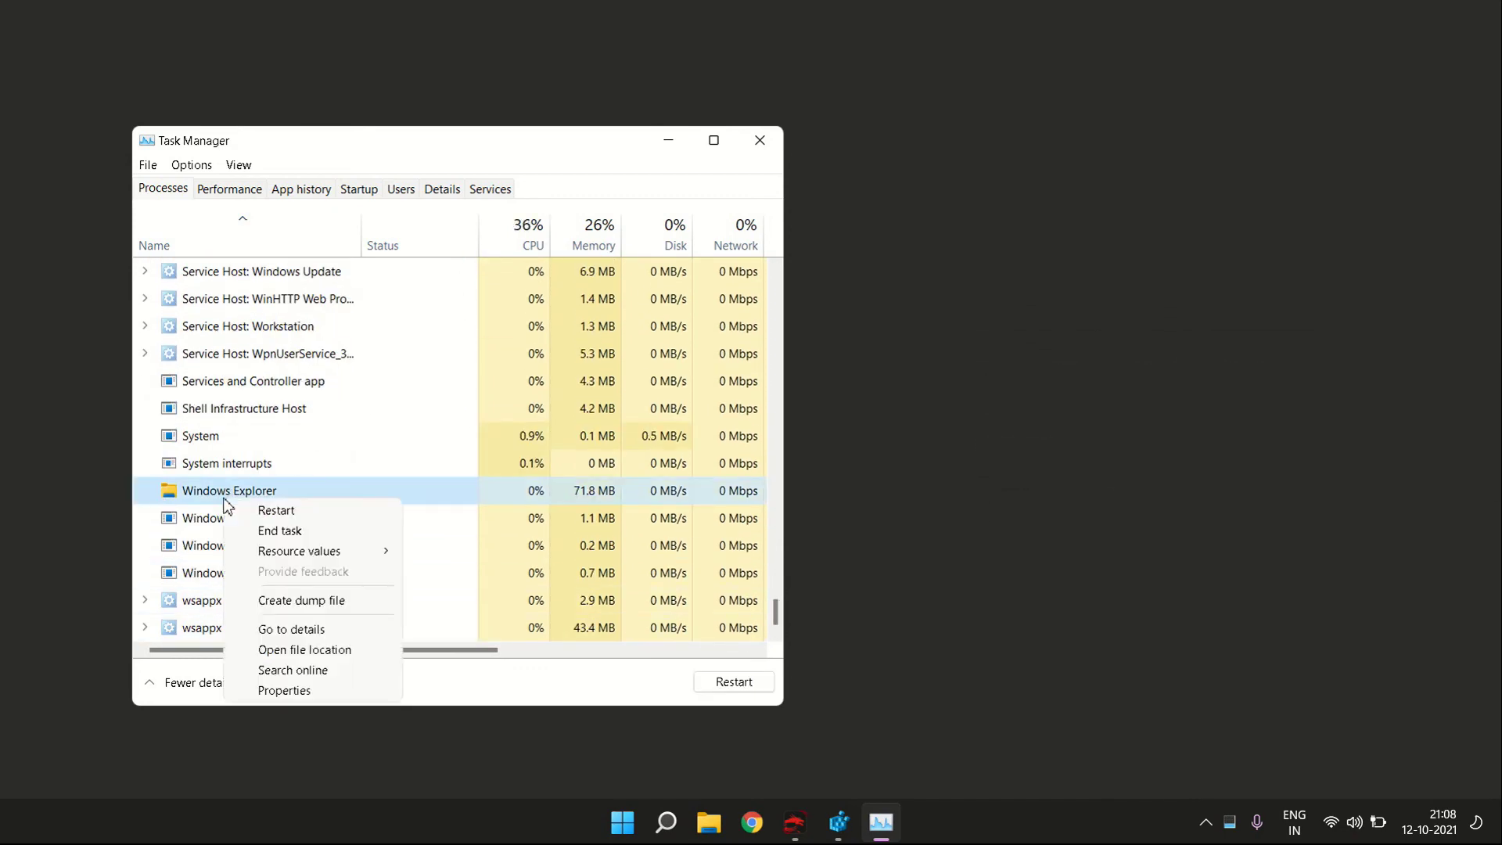
{"action": "left_click", "coordinate": [270, 511]}
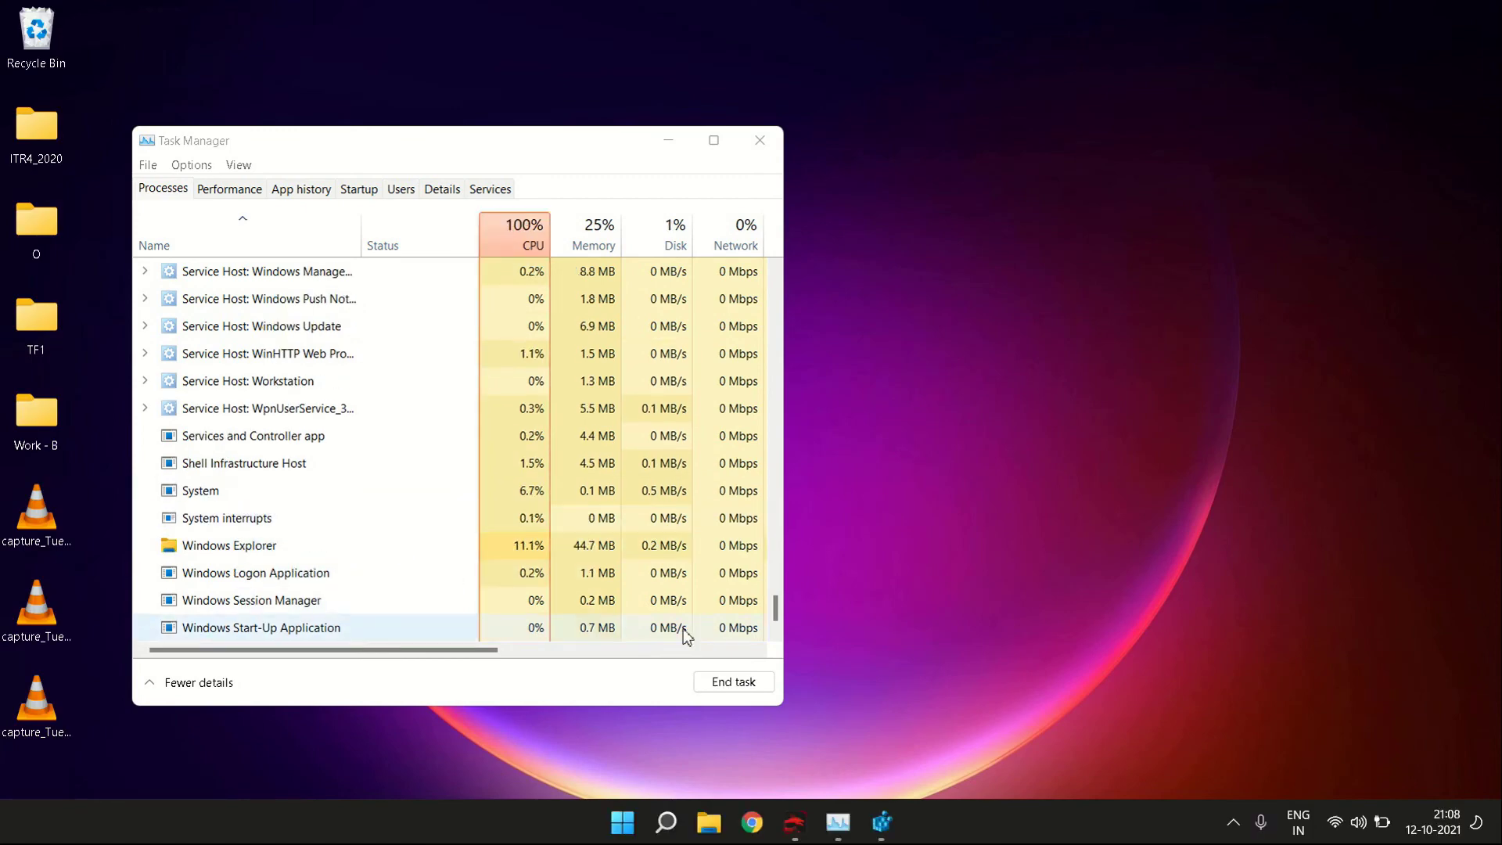
{"action": "left_click", "coordinate": [762, 137]}
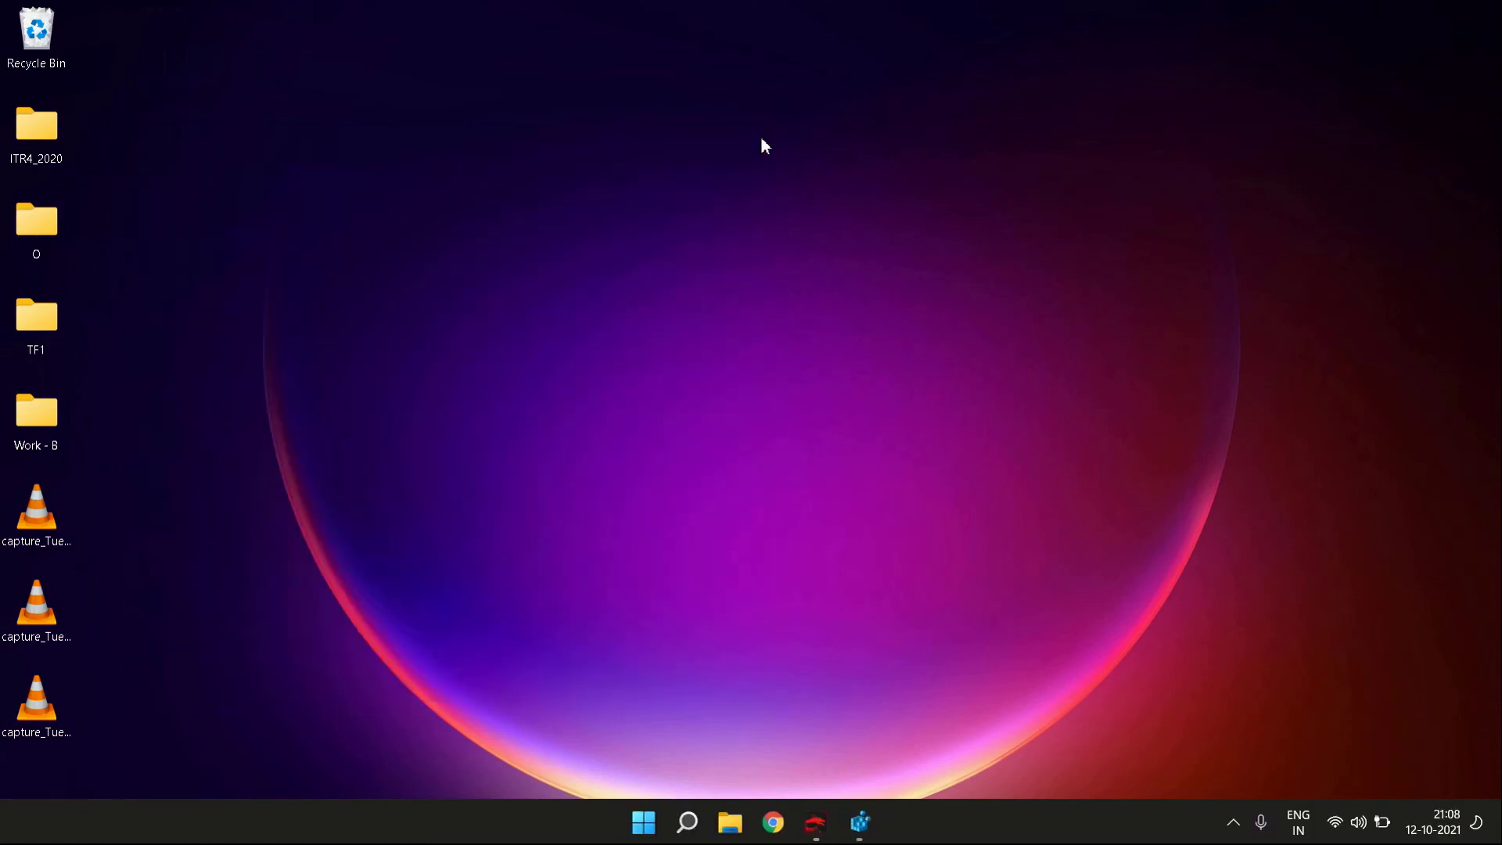
{"action": "right_click", "coordinate": [980, 360]}
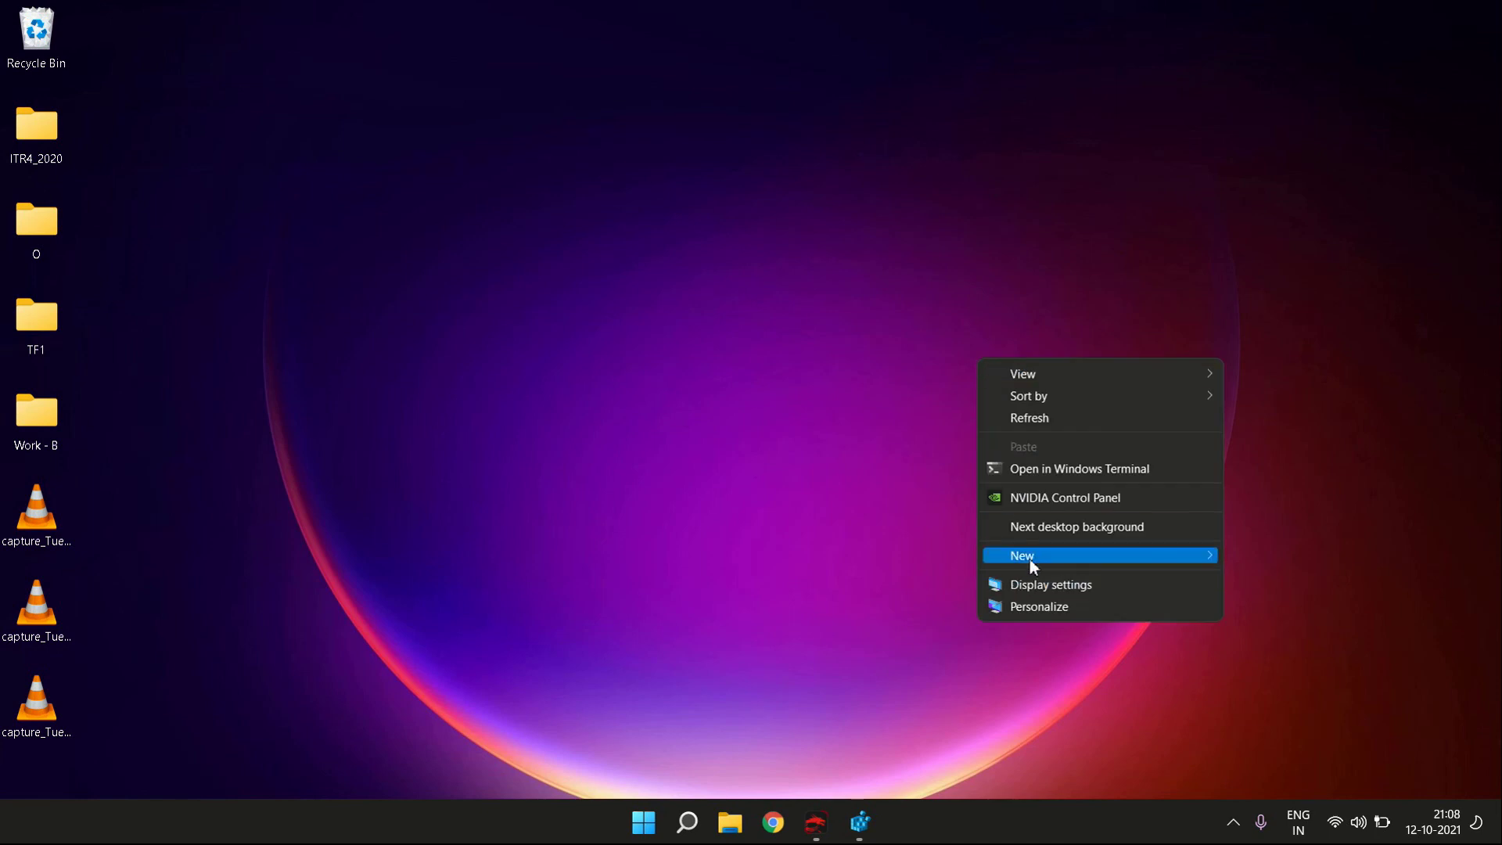